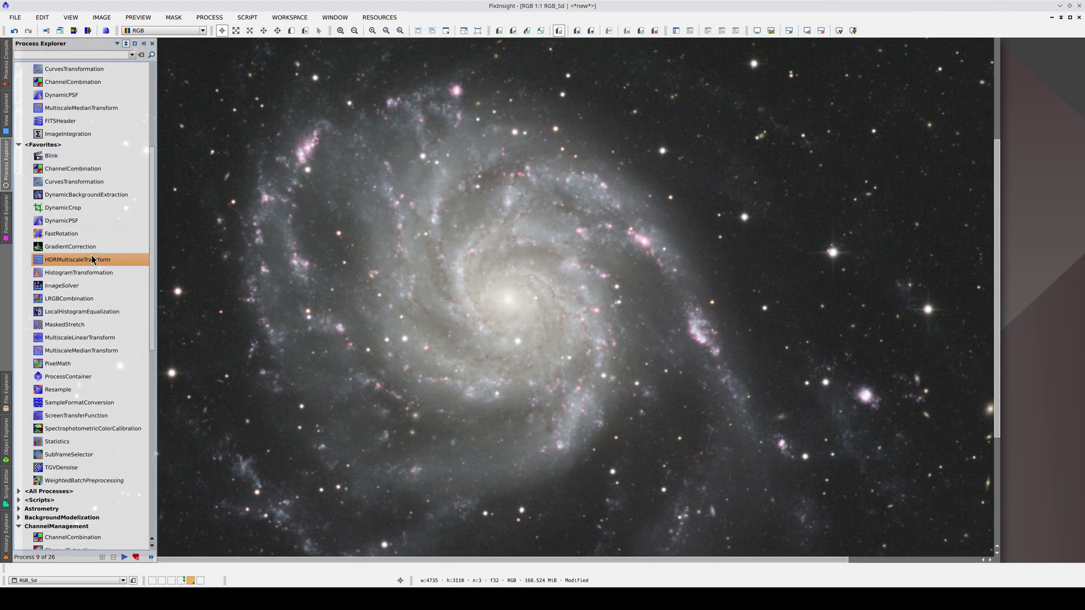
Open HDRMultiscaleTransform over the M101 image and add two previews, Preview04 and Preview05.
double_click(92, 262)
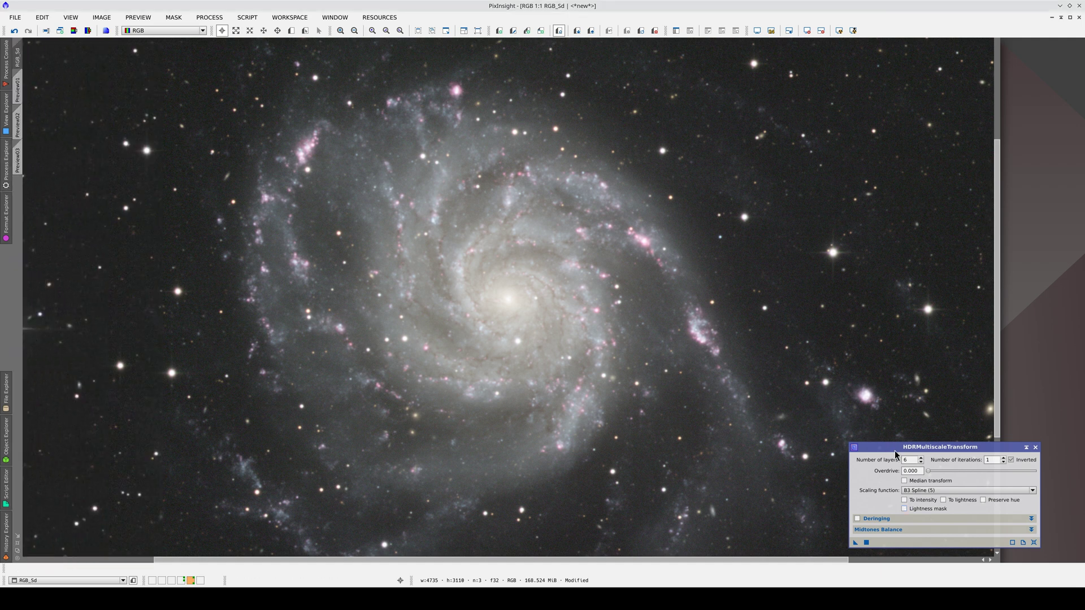
left_click_drag(893, 447, 846, 246)
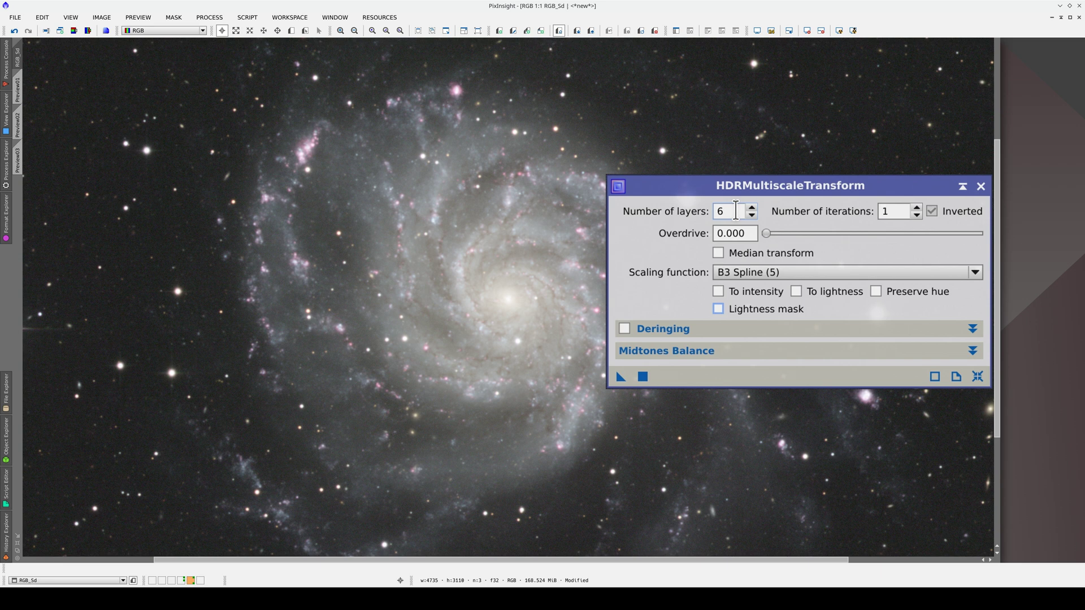
double_click(855, 258)
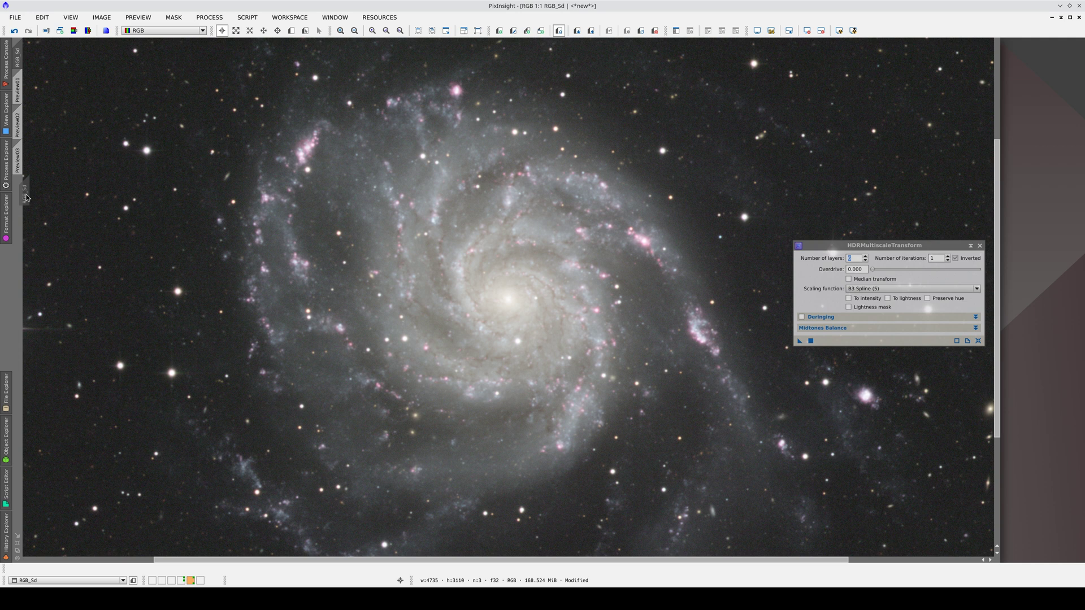
left_click_drag(26, 196, 20, 192)
left_click_drag(23, 89, 21, 227)
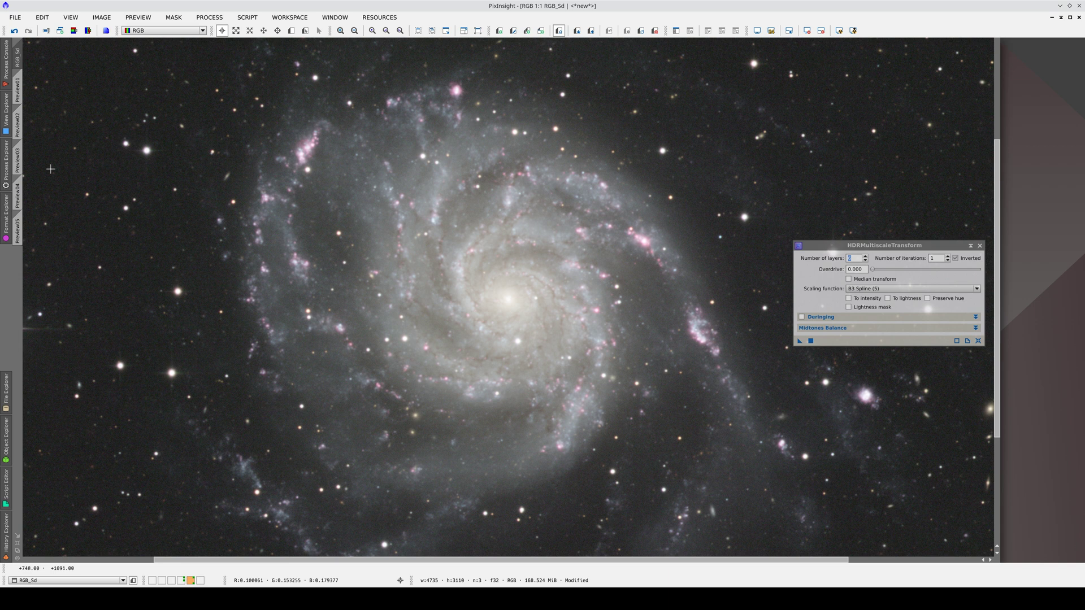
Apply HDRMultiscaleTransform with 4 layers to Preview01 and 5 layers to Preview02.
left_click(18, 89)
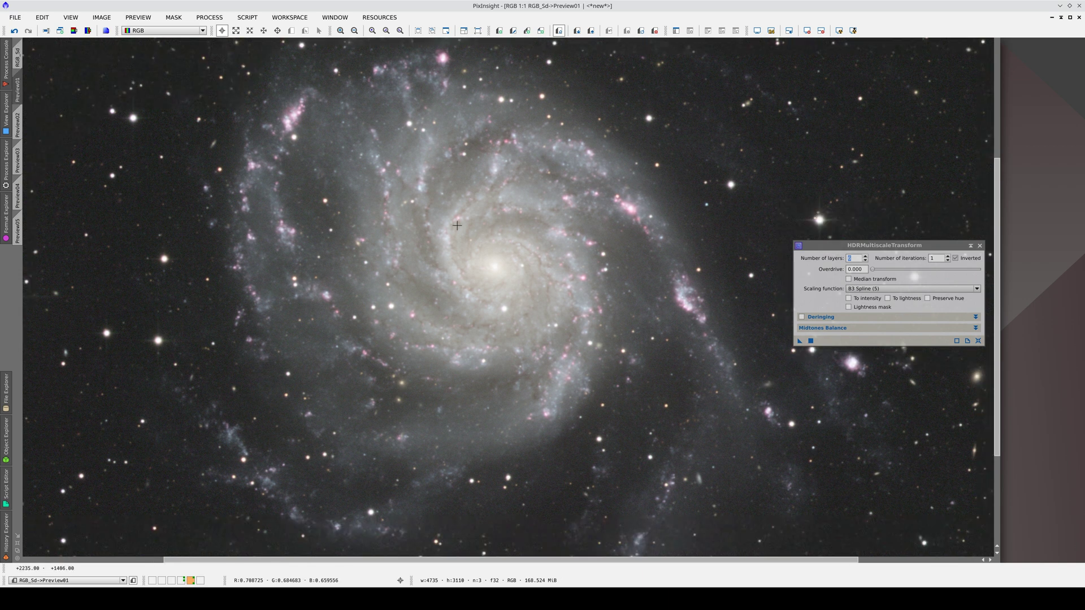
left_click(865, 260)
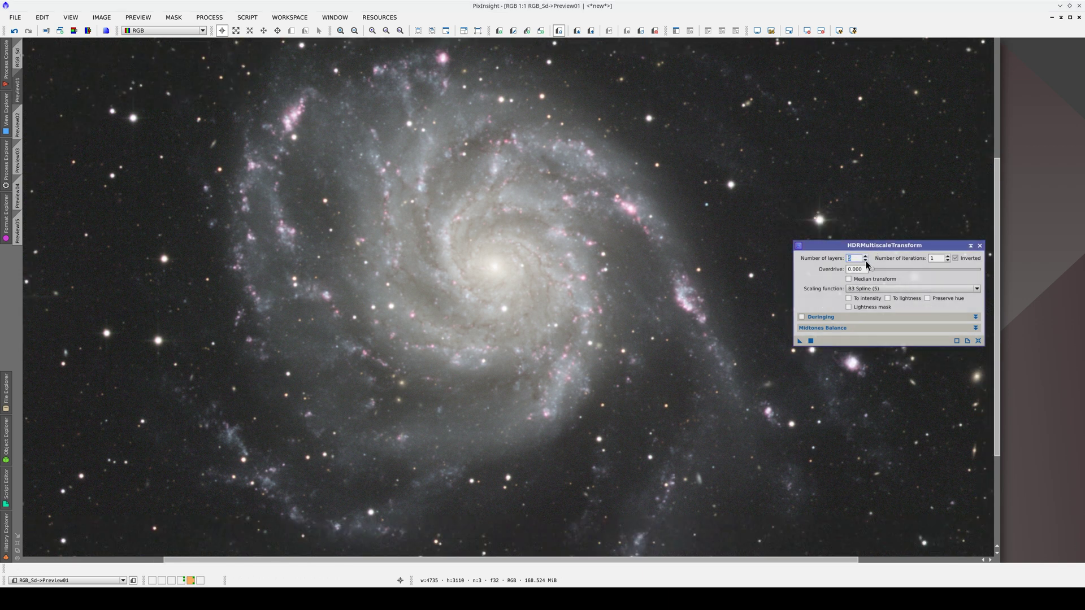
left_click(811, 342)
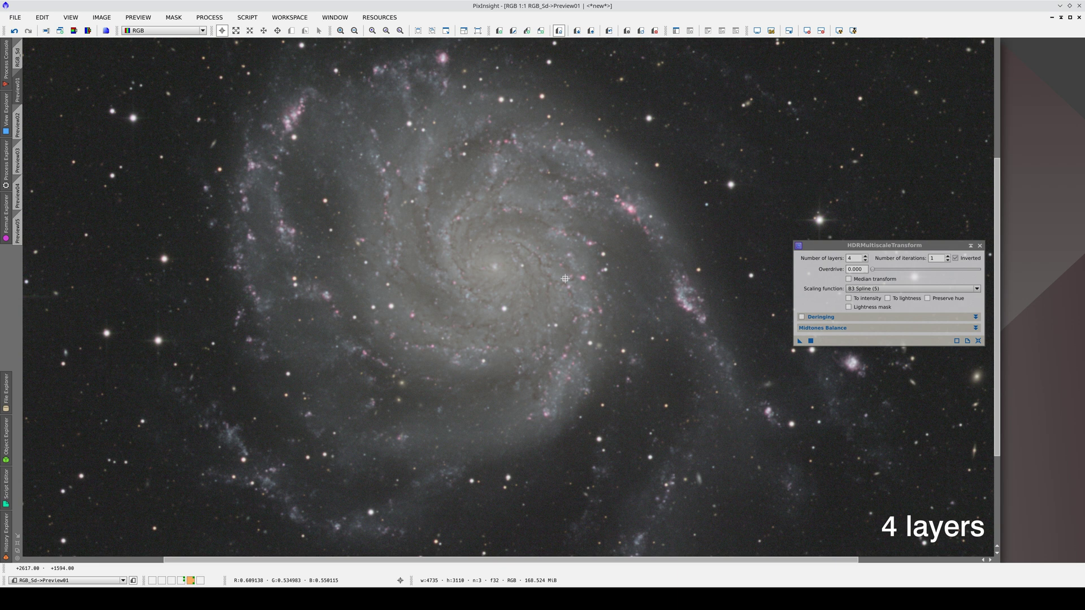
left_click(18, 124)
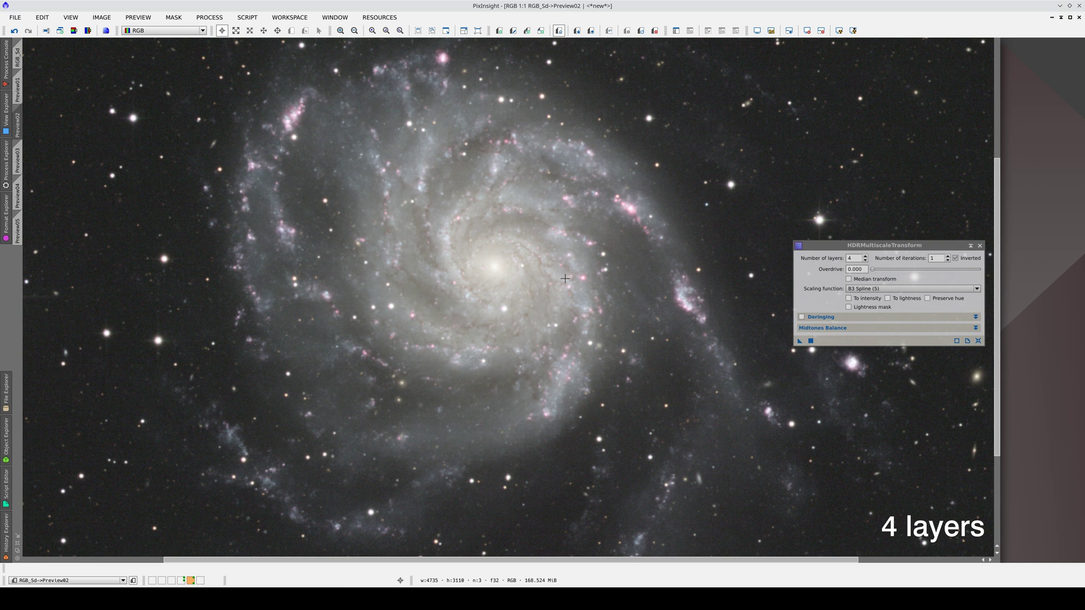
left_click(865, 256)
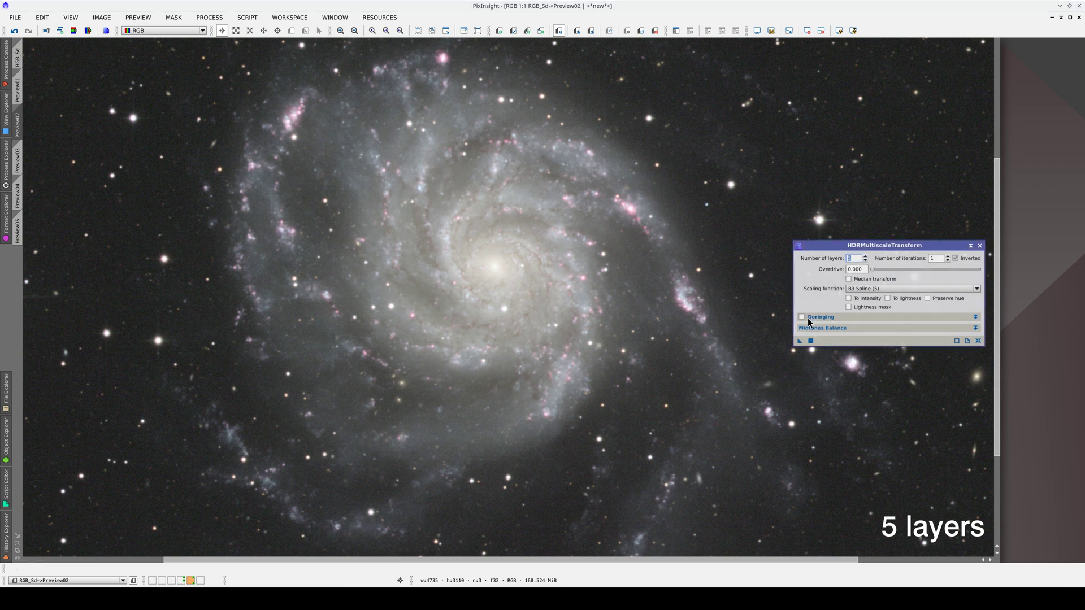
left_click(811, 340)
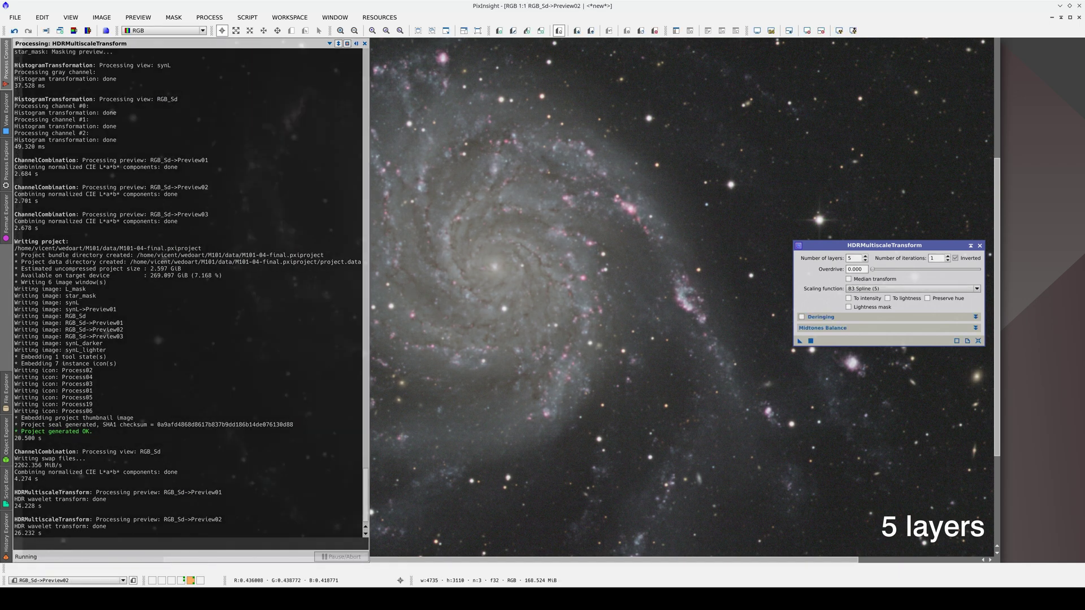
Apply 6, 7 and 8 layers to Preview03, Preview04 and Preview05, then return to Preview01.
key("ctrl+Tab")
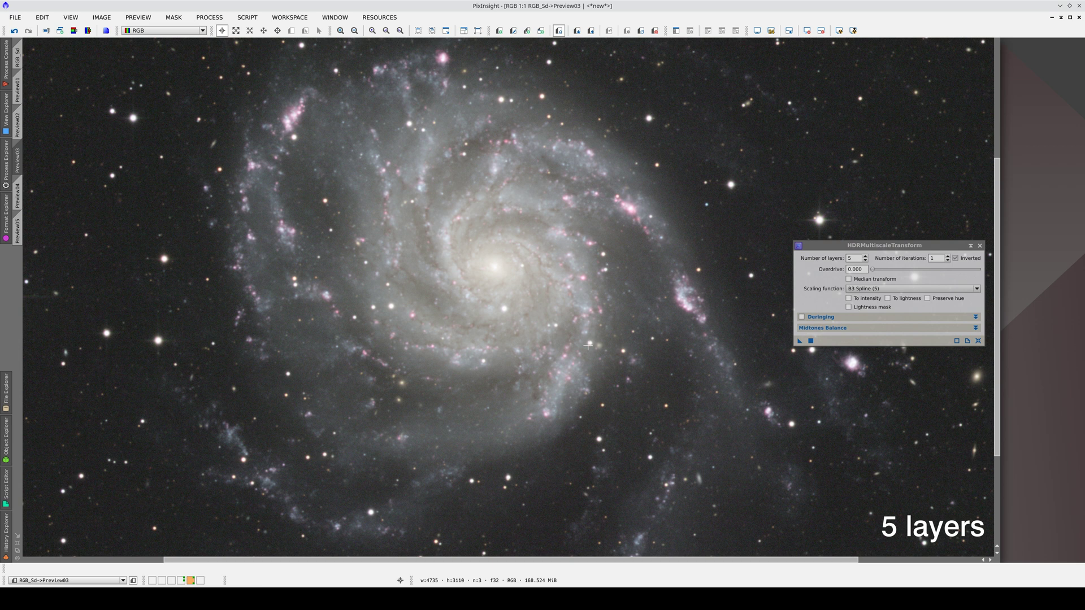
left_click(865, 257)
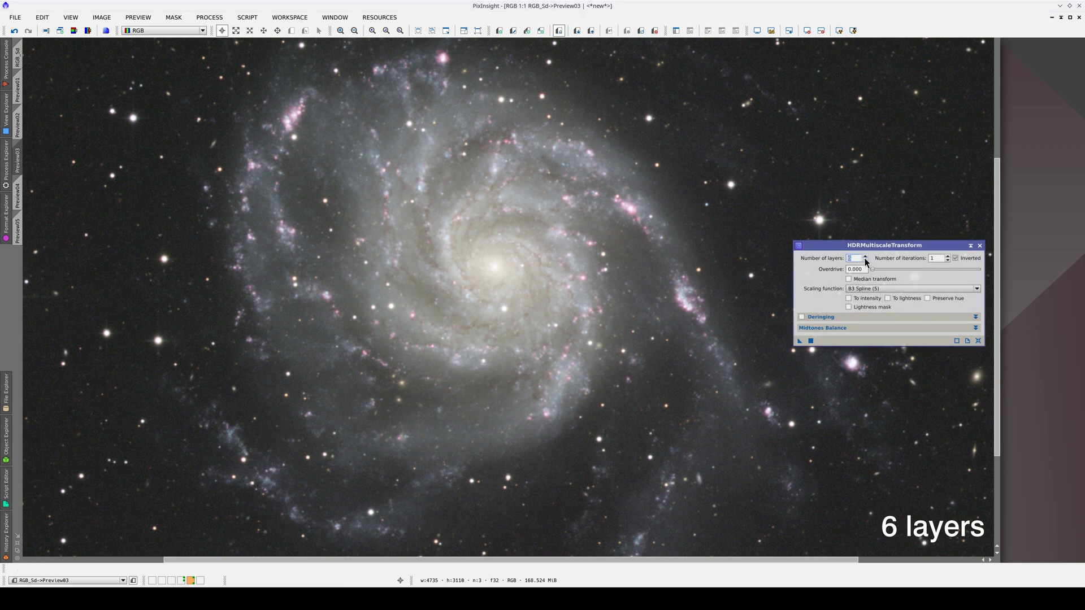
left_click(811, 341)
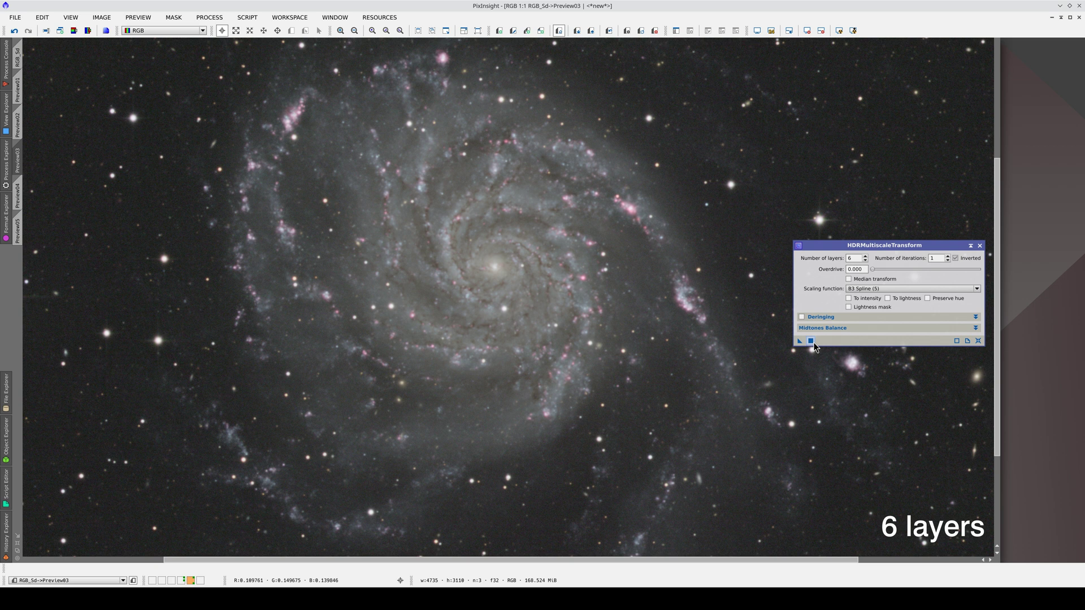
left_click(866, 256)
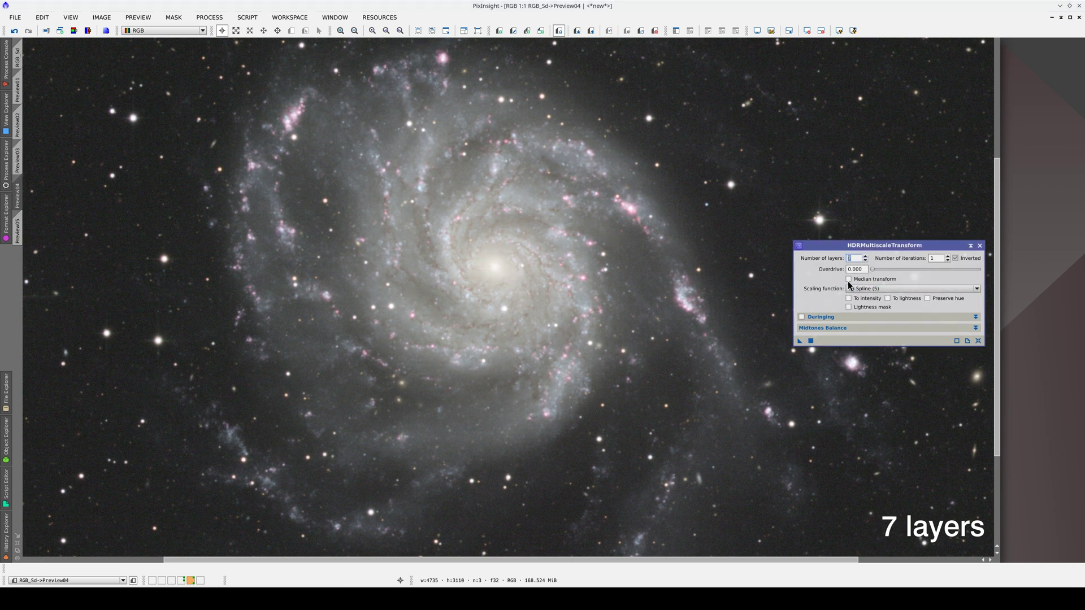
left_click(811, 341)
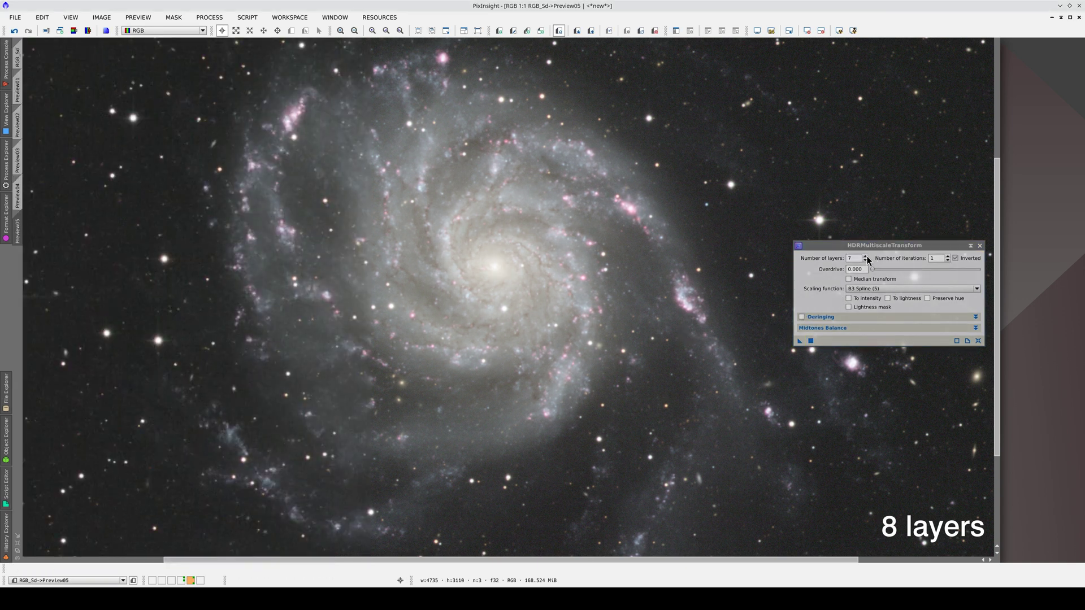
left_click(865, 256)
left_click(810, 340)
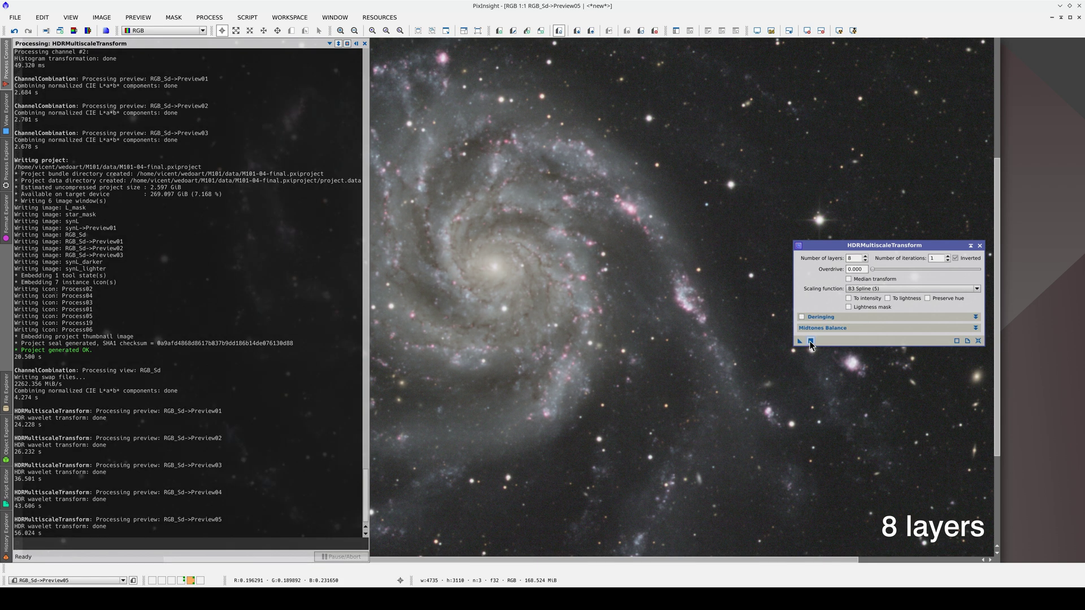
key("ctrl+Page_Up")
key("ctrl+Page_Up")
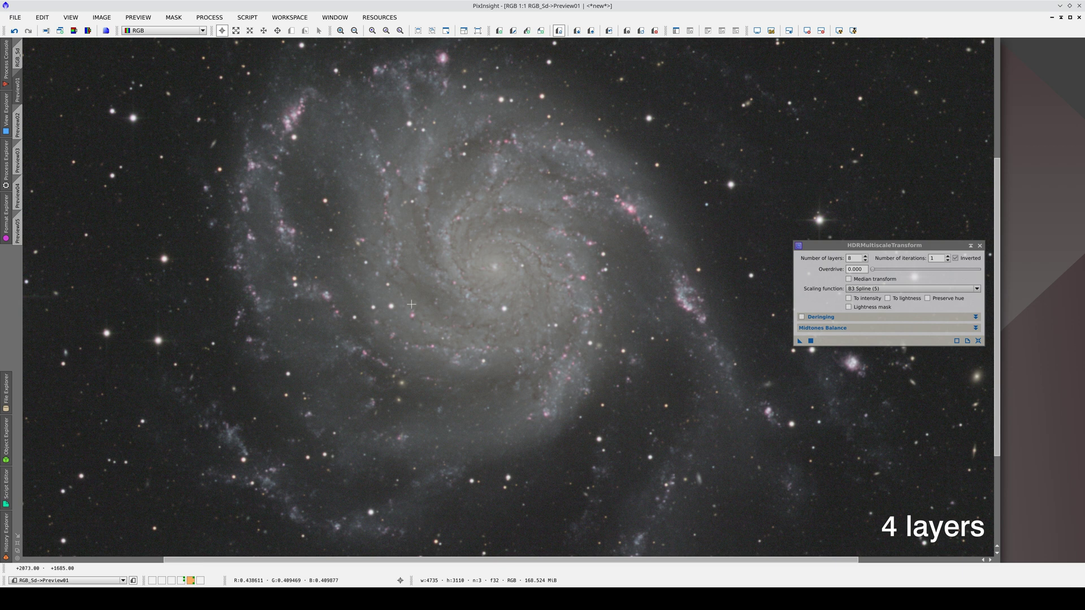
Step through the 5-, 8-, 7- and 6-layer previews, ending on Preview04's 7-layer result.
key("ctrl+Page_Down")
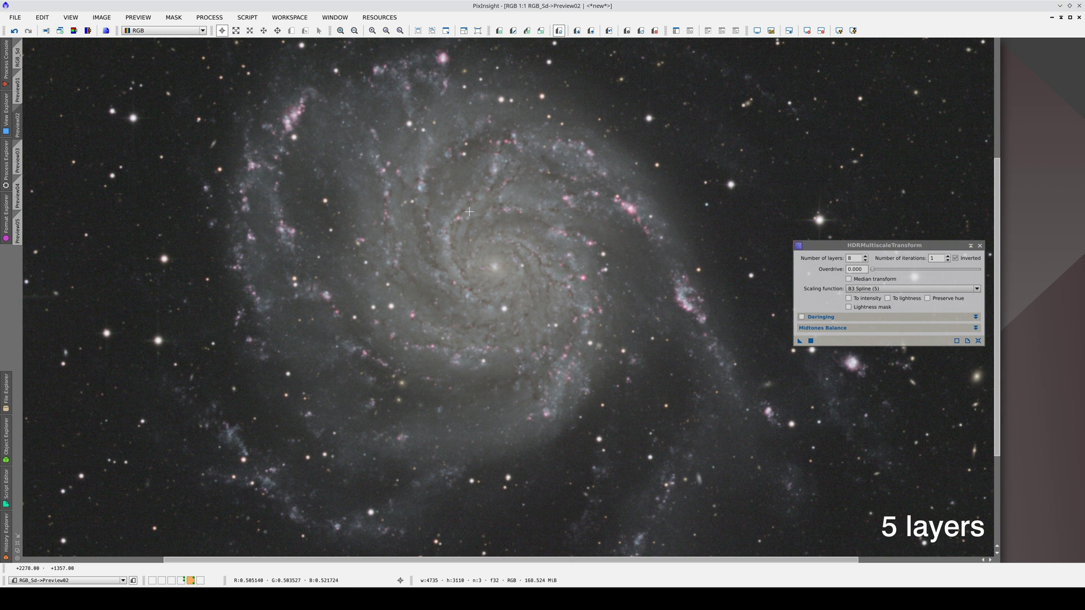
key("ctrl+Page_Down")
key("ctrl+Page_Down")
key("ctrl+Page_Down")
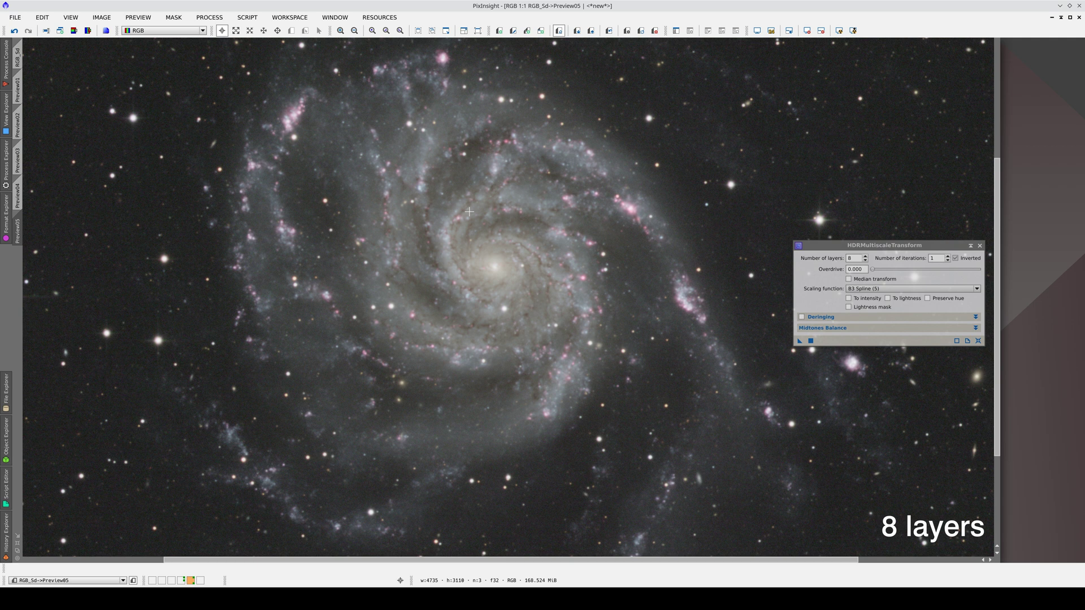
key("ctrl+Page_Up")
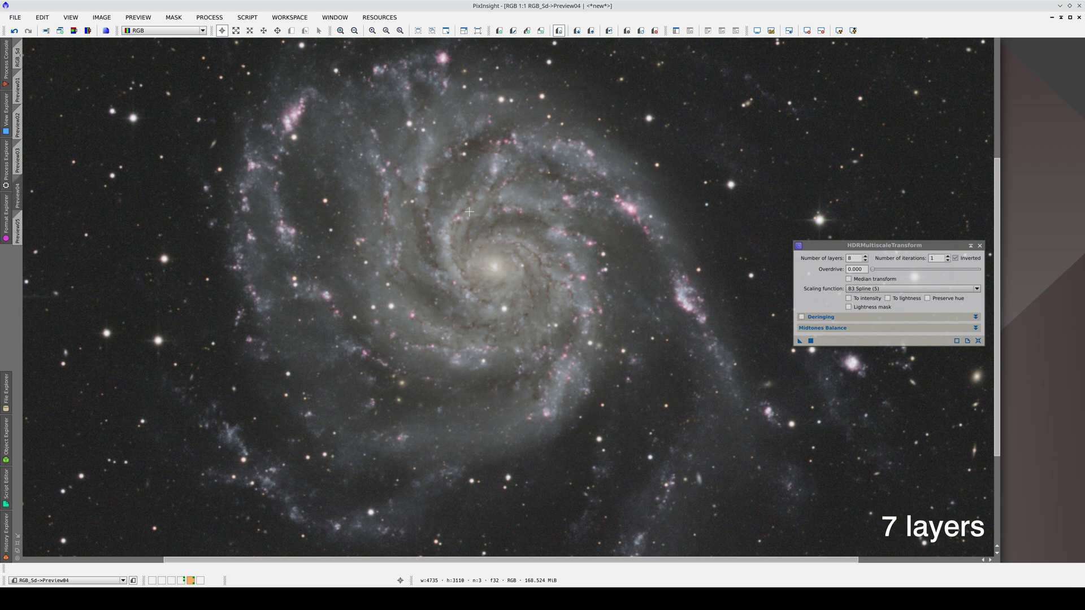
key("ctrl+Page_Up")
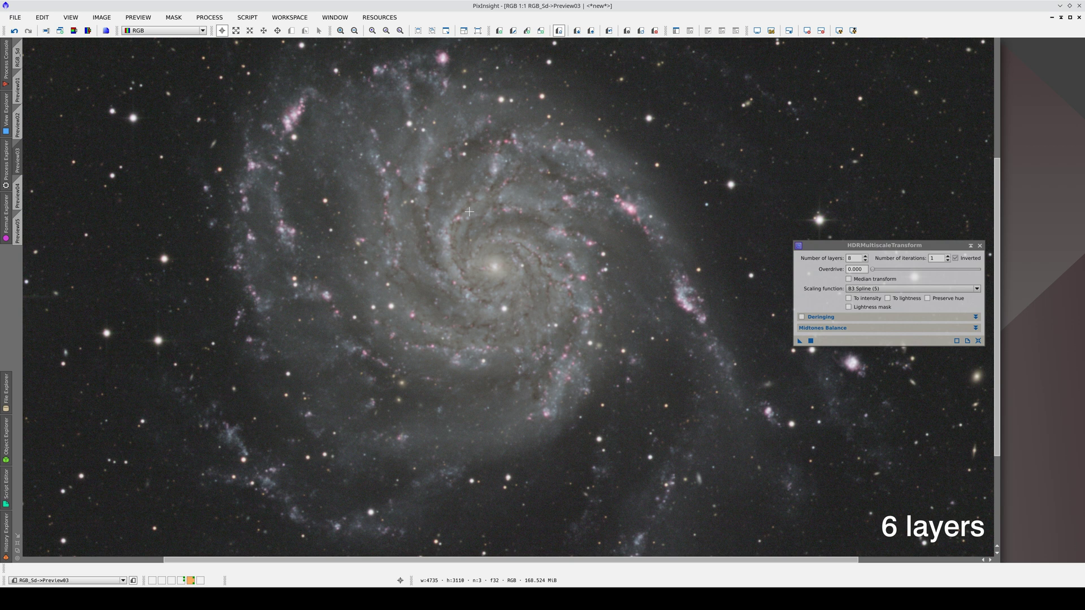
key("ctrl+Page_Down")
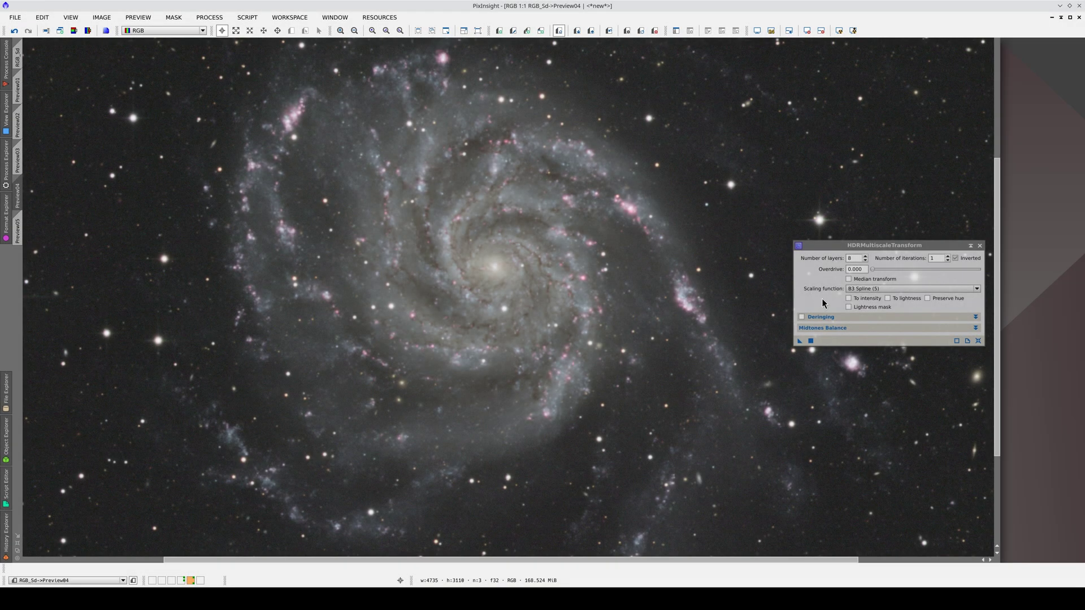
Enable Lightness mask and apply a 7-layer transform to Preview05.
left_click(849, 307)
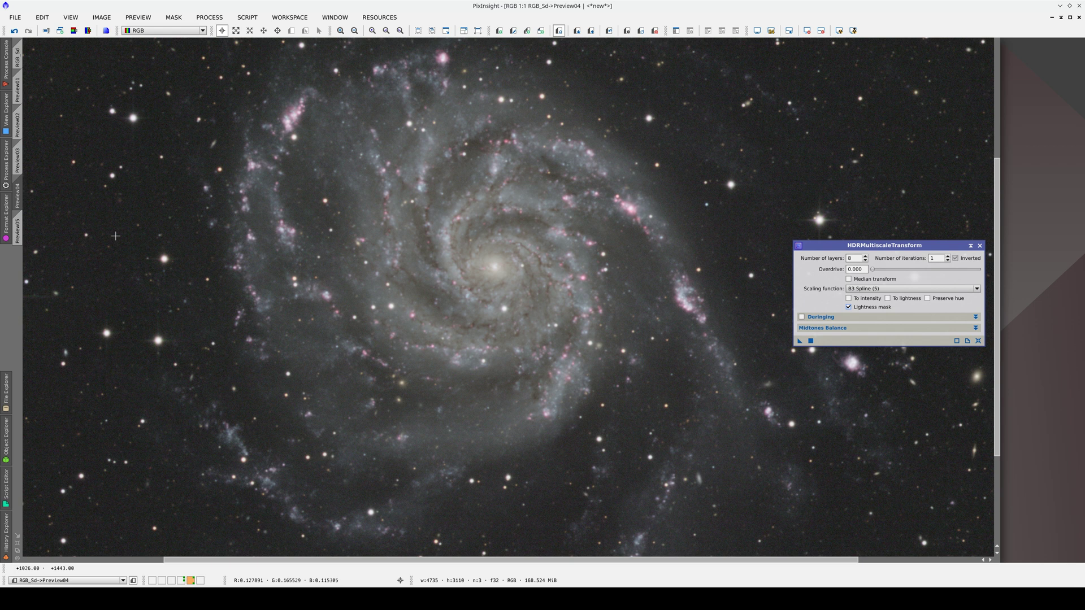
left_click(21, 231)
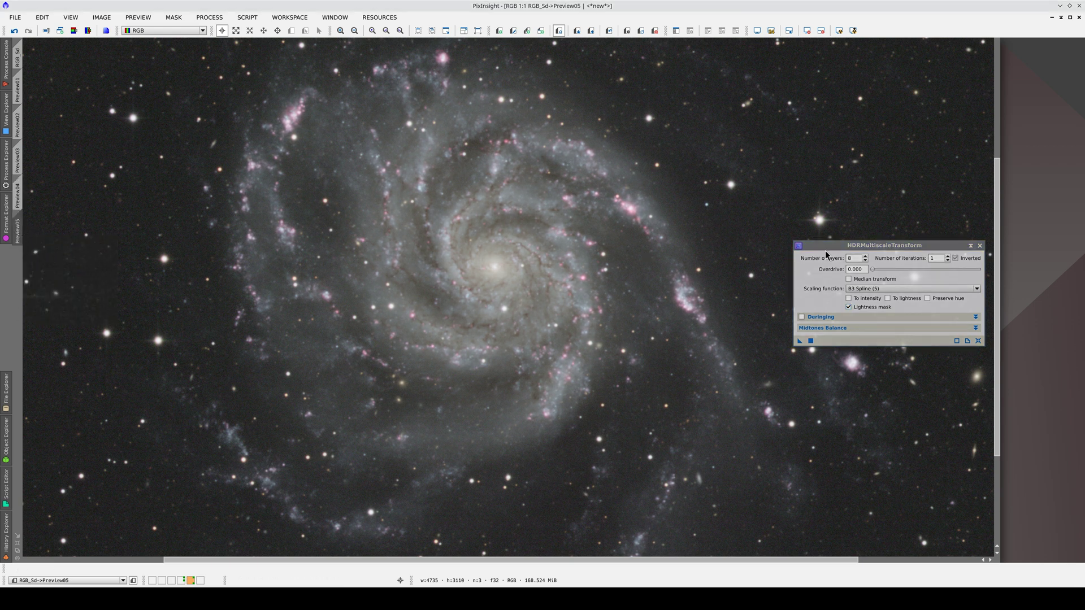
left_click(865, 260)
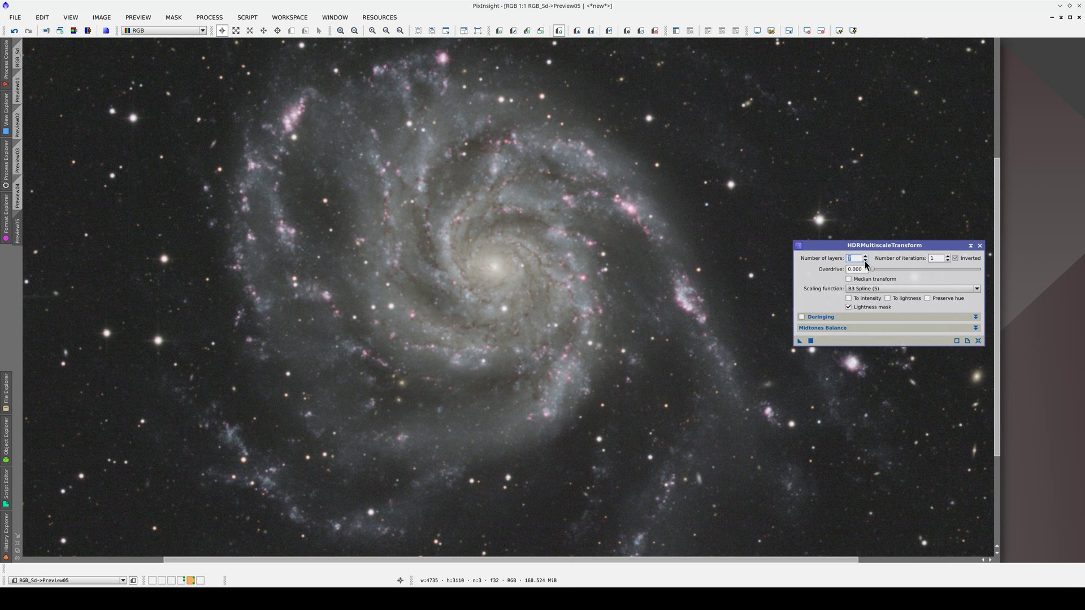
left_click(811, 341)
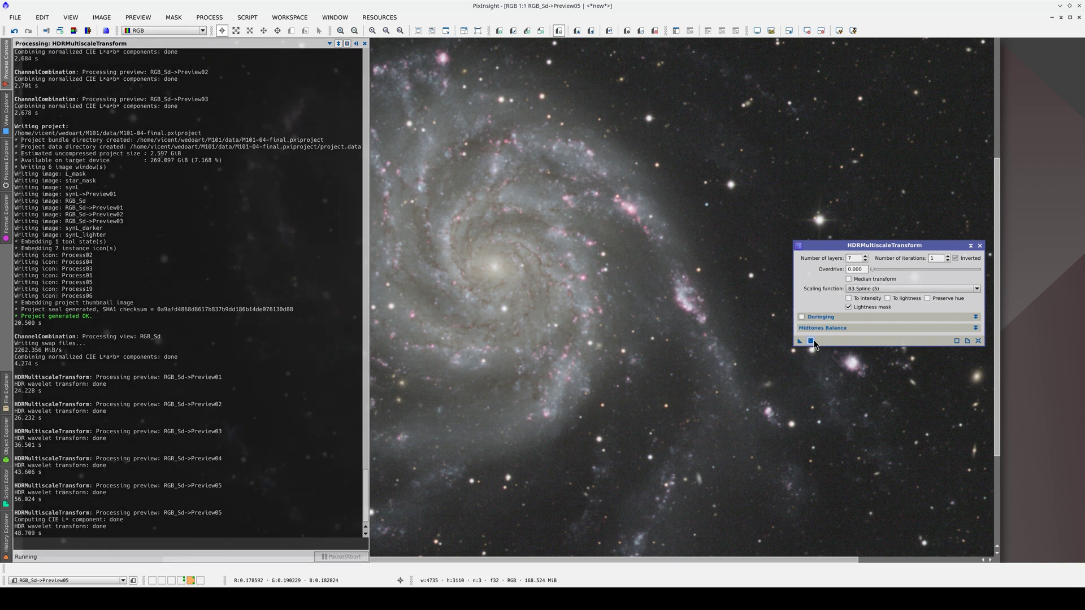
Flip between unmasked Preview04 and masked Preview05 to compare, then zoom out.
left_click(660, 347)
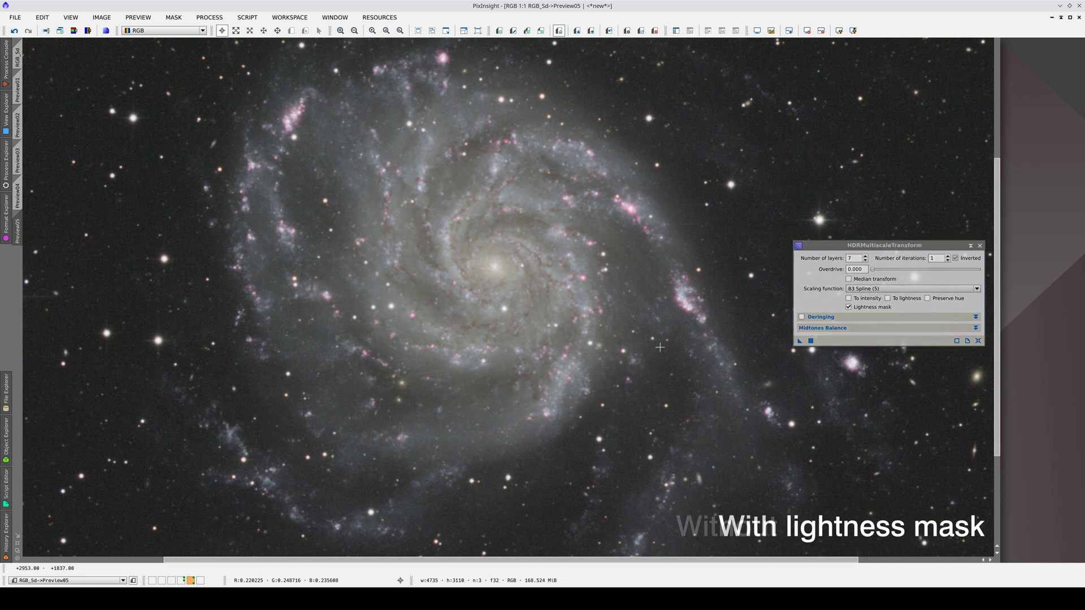
key("ctrl+Page_Up")
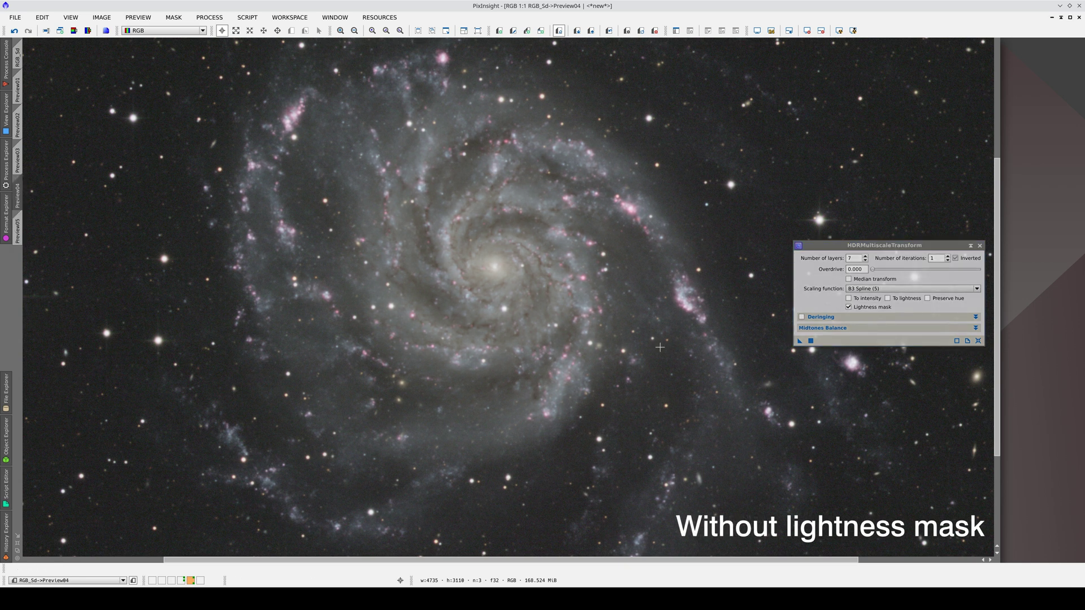
key("ctrl+Page_Down")
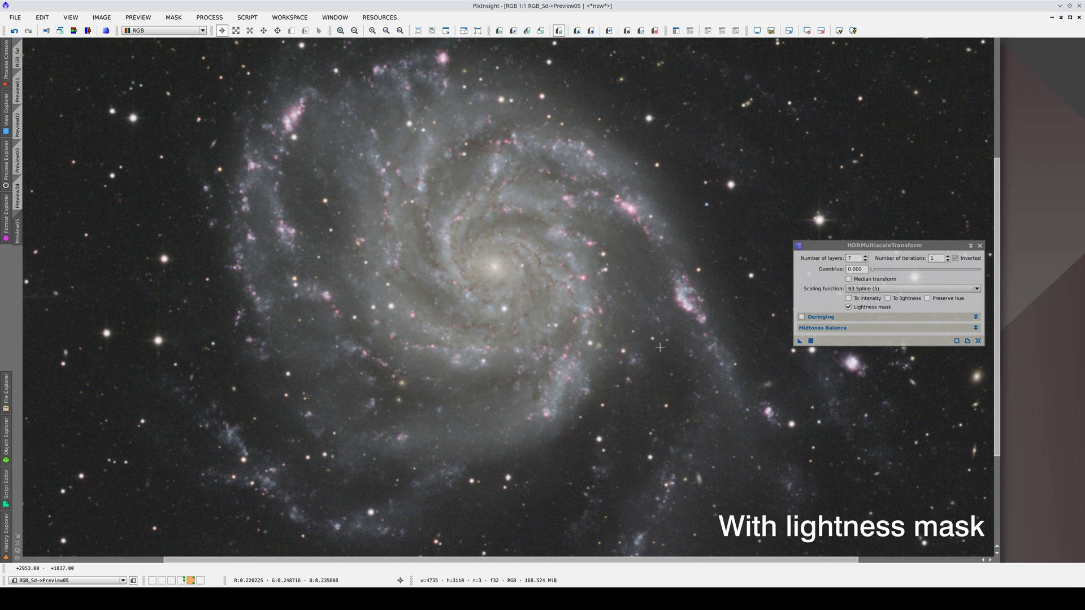
key("ctrl+Page_Up")
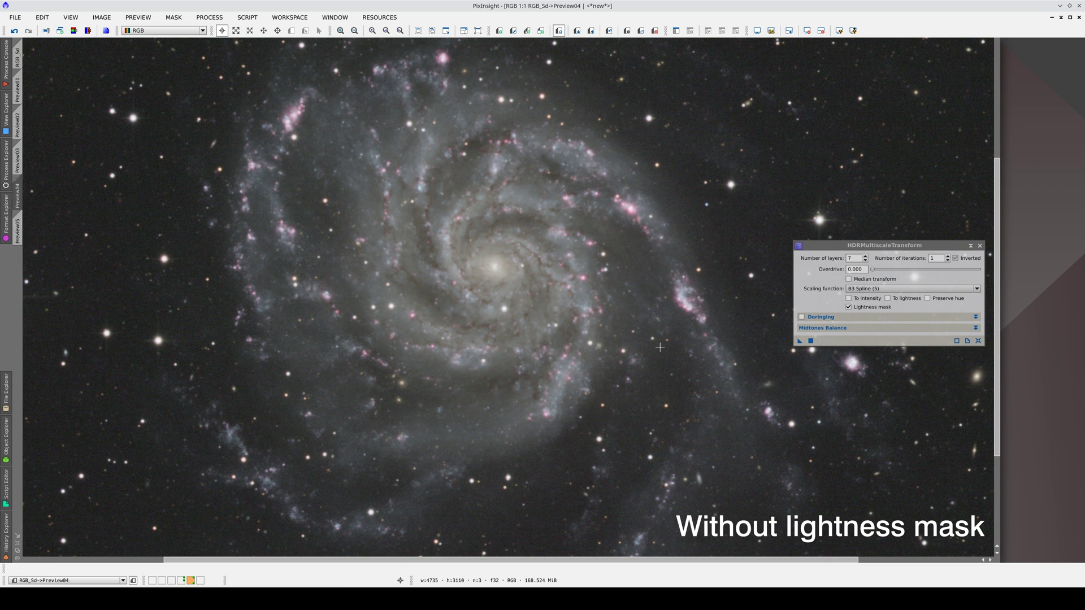
key("ctrl+Page_Down")
key("ctrl+Page_Up")
scroll(660, 347, "down", 1)
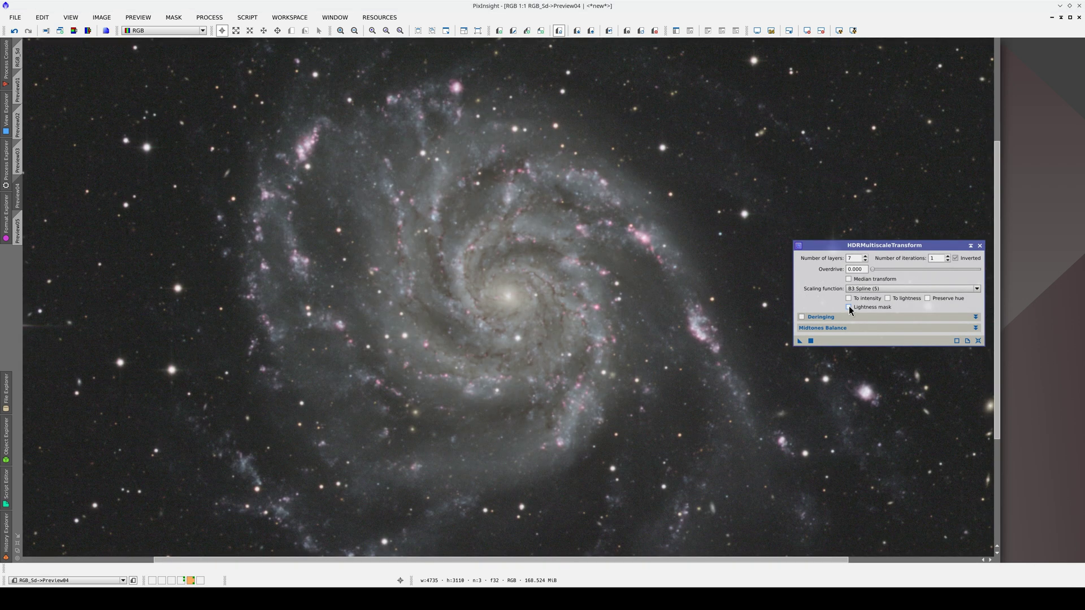
Try the To intensity and Preserve hue options, then apply the transform to Preview05 in intensity mode.
left_click(848, 298)
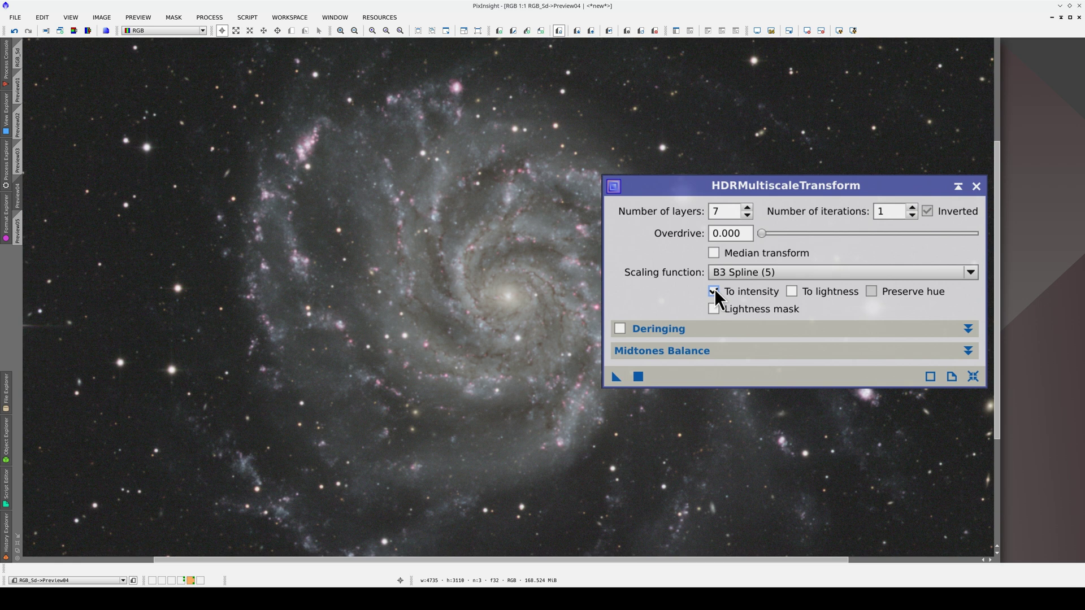
left_click(714, 291)
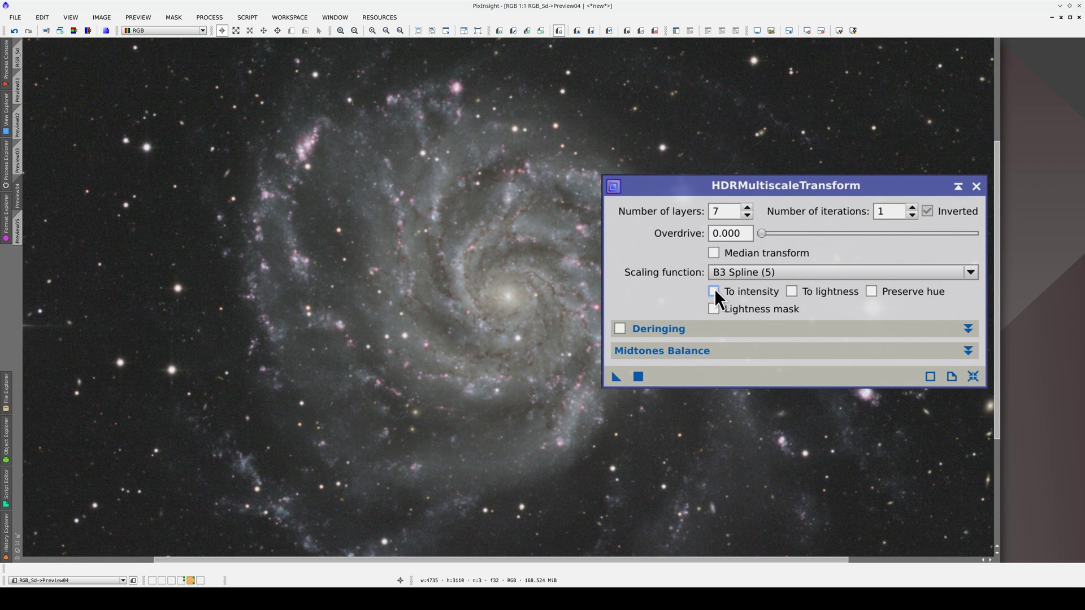
left_click(871, 291)
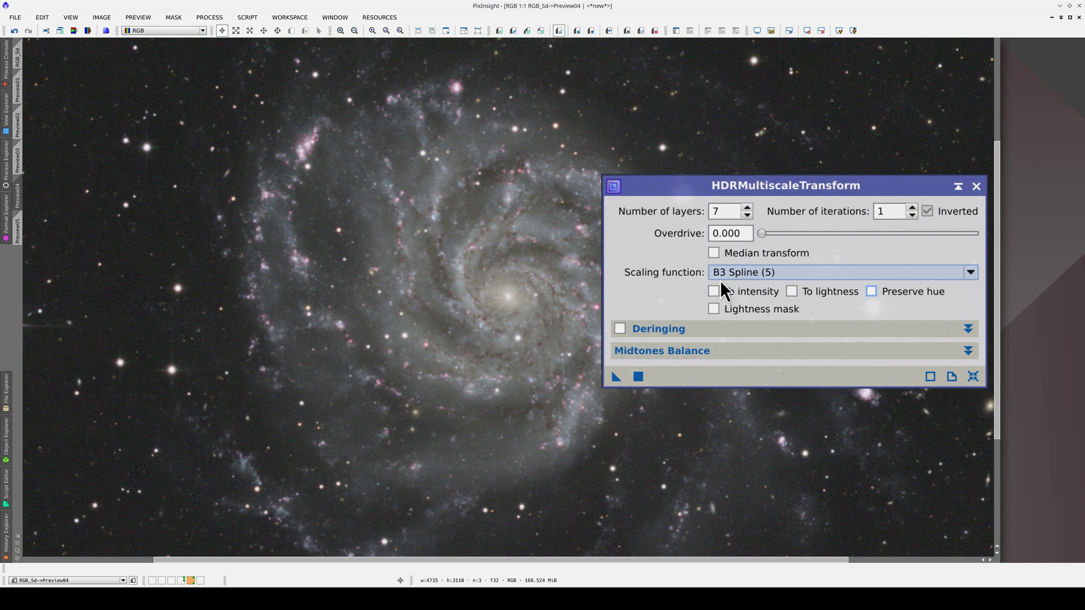
left_click(712, 292)
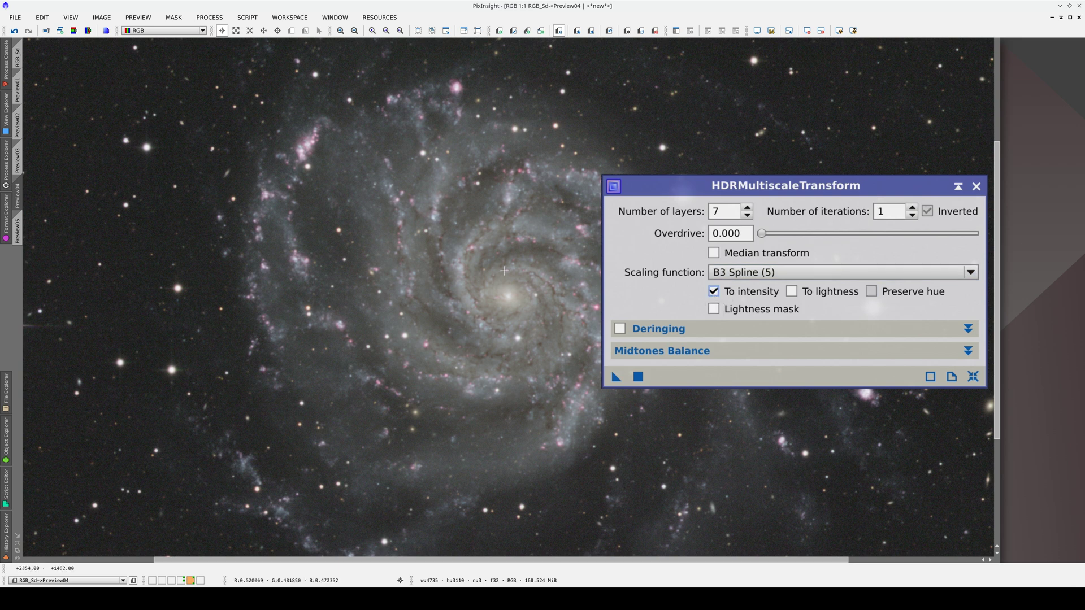
left_click(20, 228)
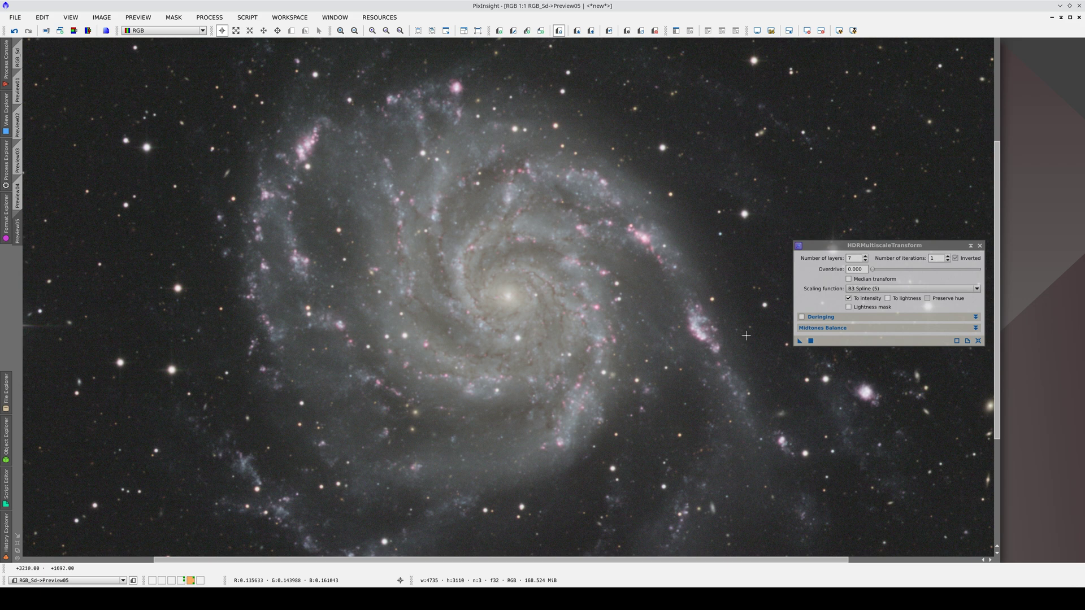
left_click(811, 342)
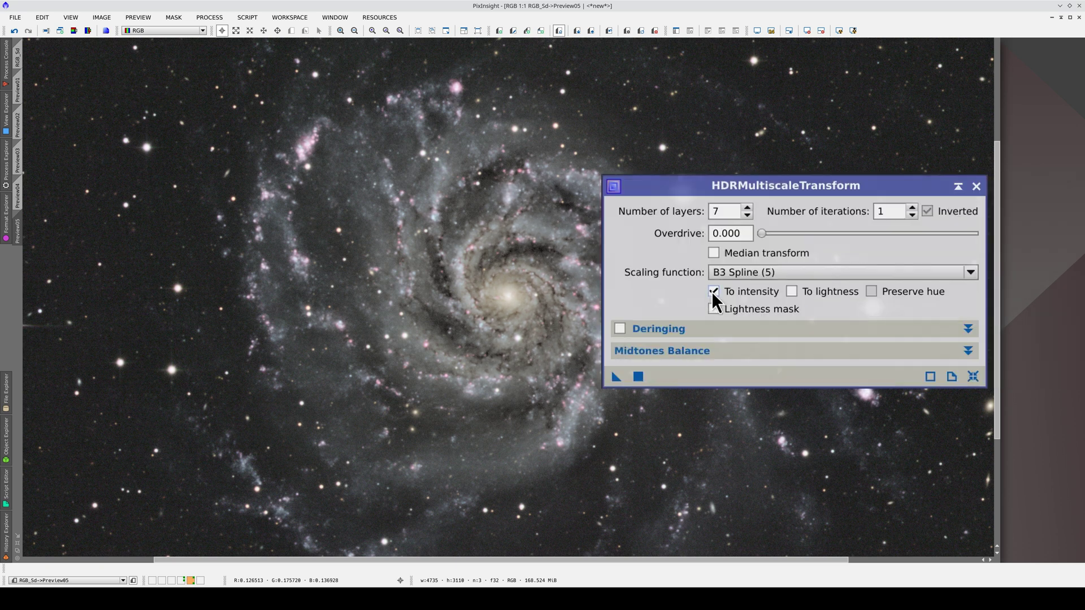
Turn To intensity off, turn Preserve hue on, and reapply the transform to Preview05.
left_click(711, 292)
left_click(871, 292)
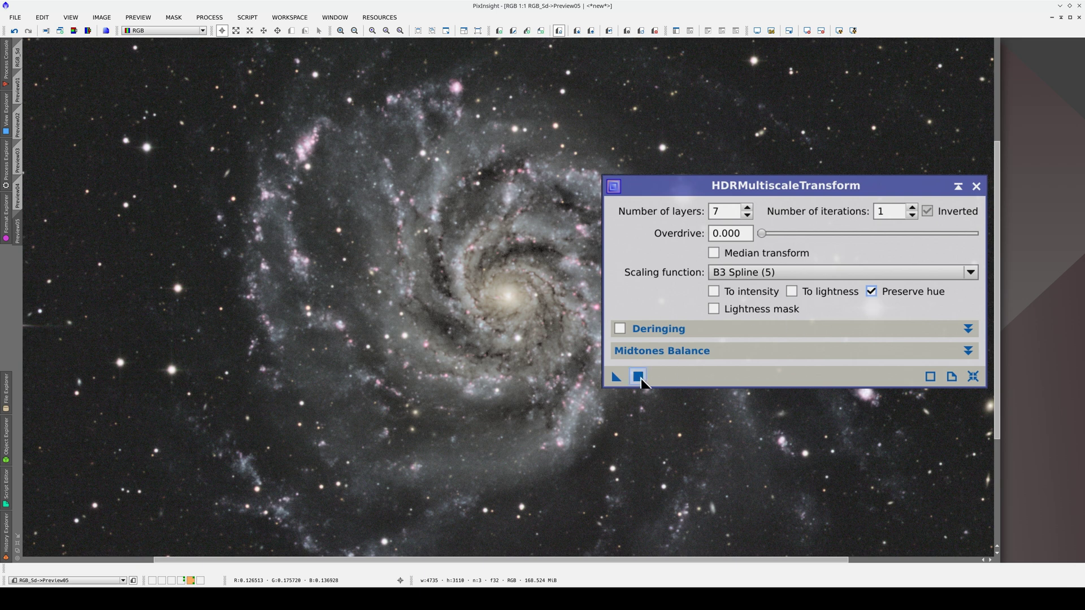
left_click(638, 377)
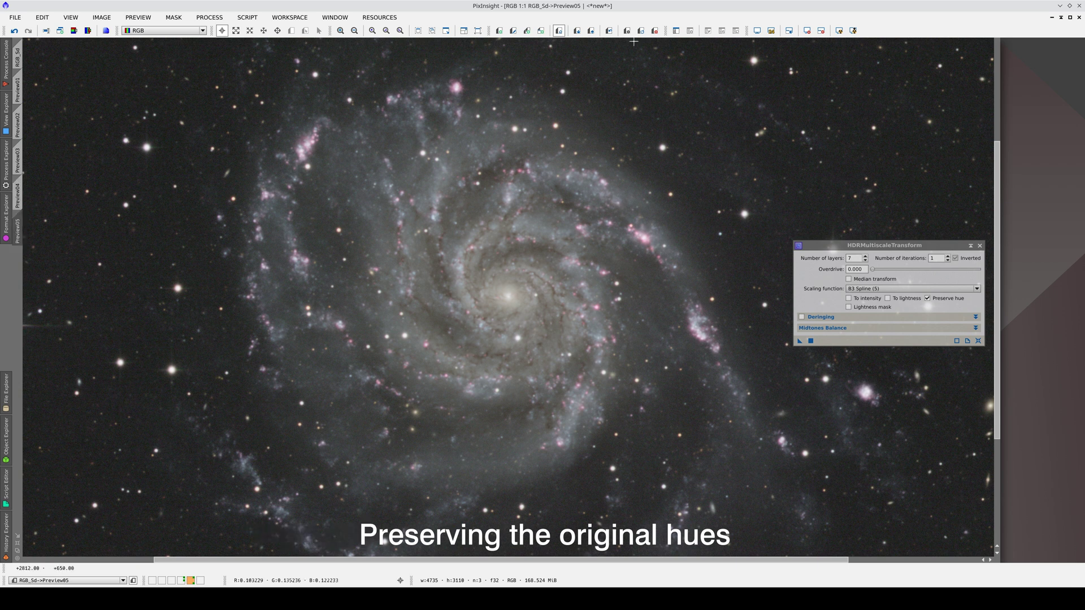
Open CurvesTransformation from Process Explorer in place of HDRMultiscaleTransform.
left_click(627, 31)
left_click(6, 164)
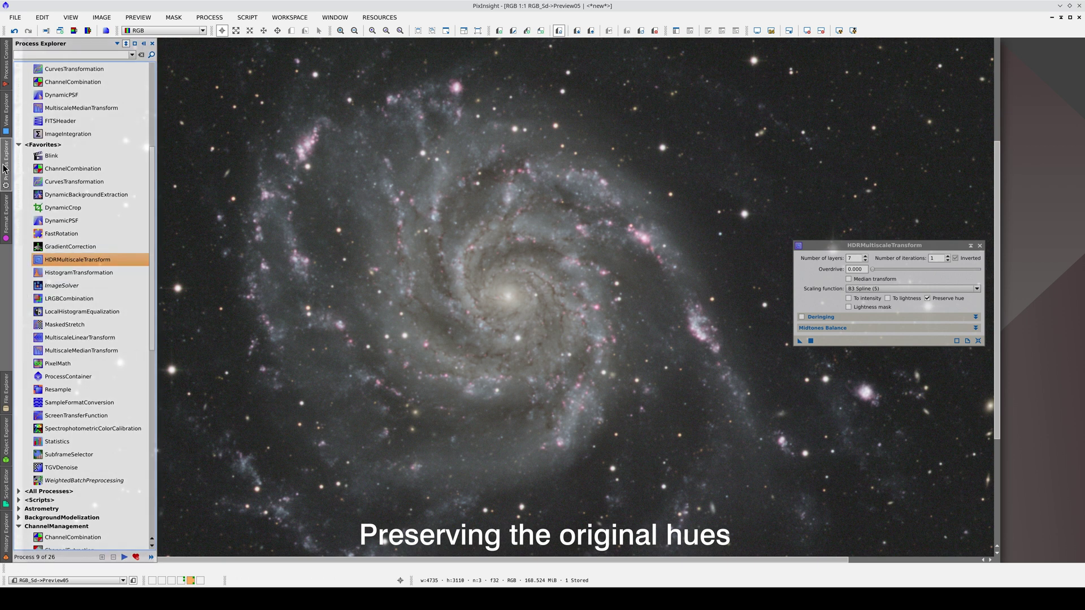
double_click(57, 181)
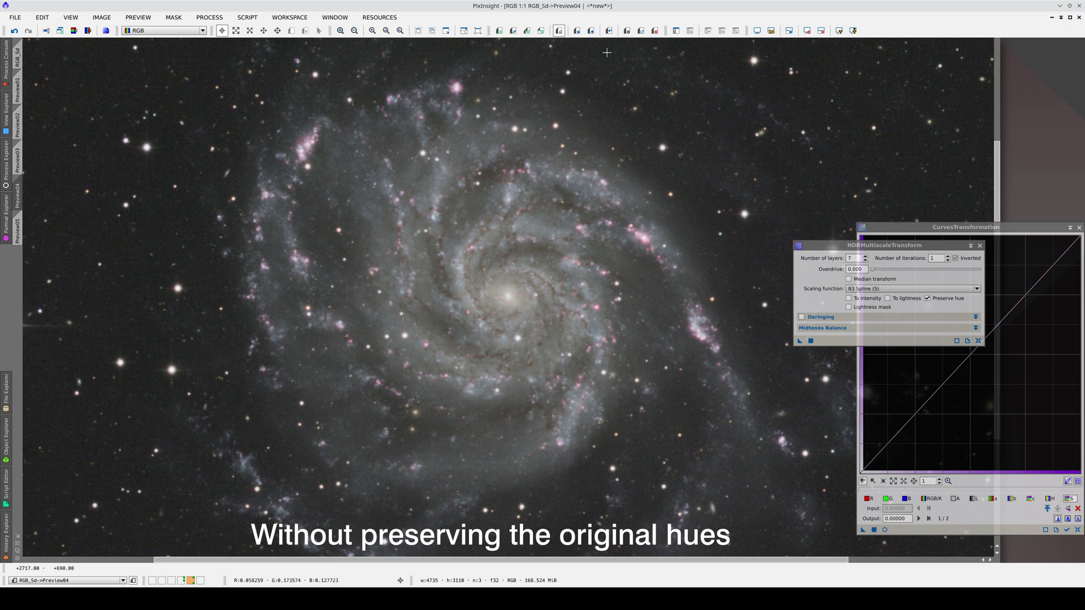
left_click(626, 35)
left_click(980, 246)
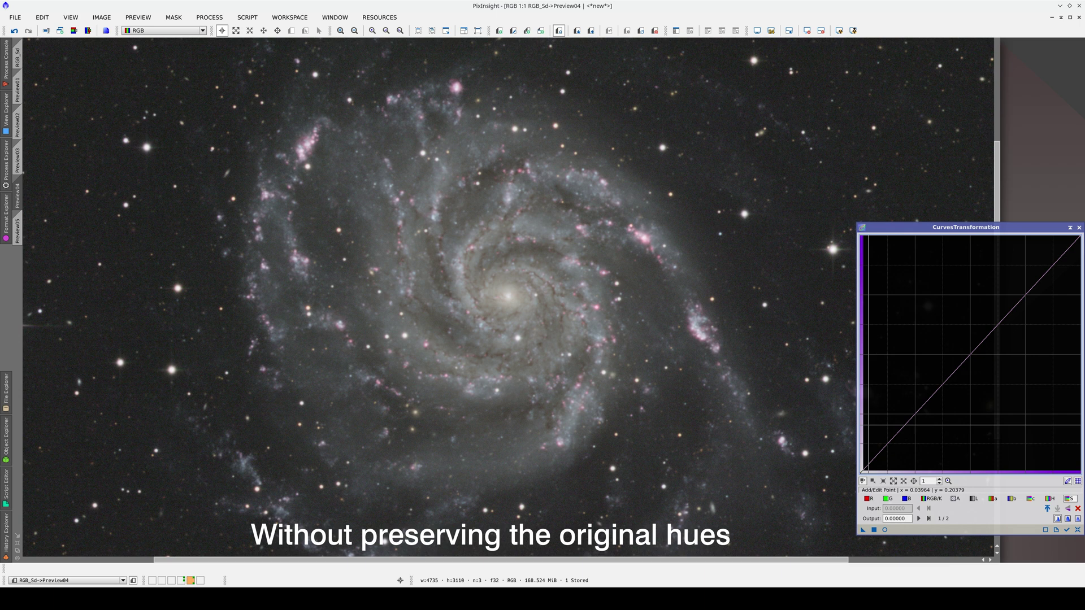
Shape a three-point saturation curve and apply it to Preview04 and Preview05.
left_click(870, 425)
left_click(959, 346)
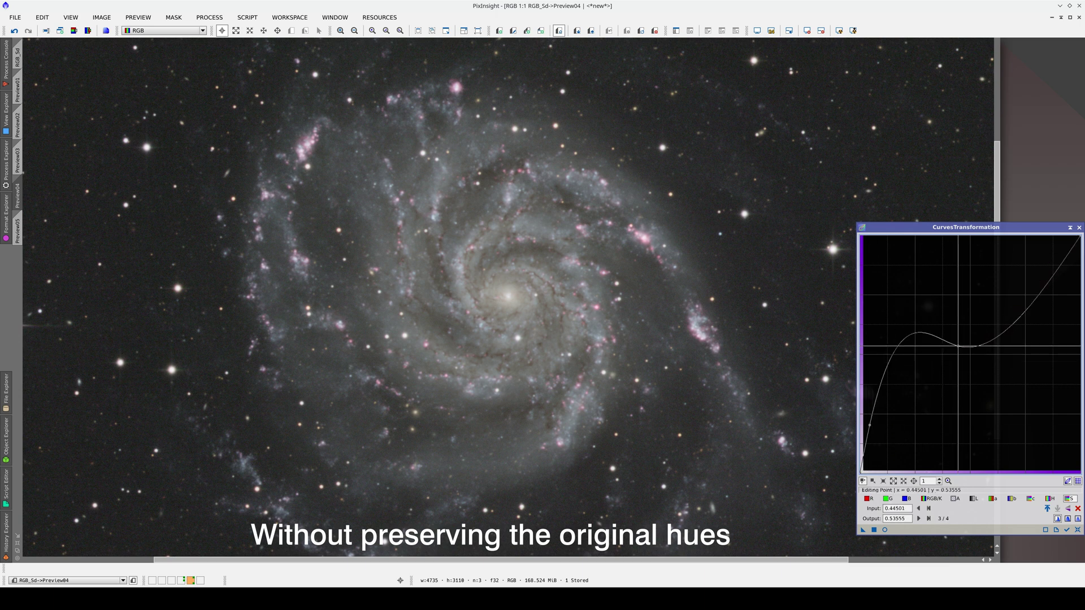
left_click(900, 384)
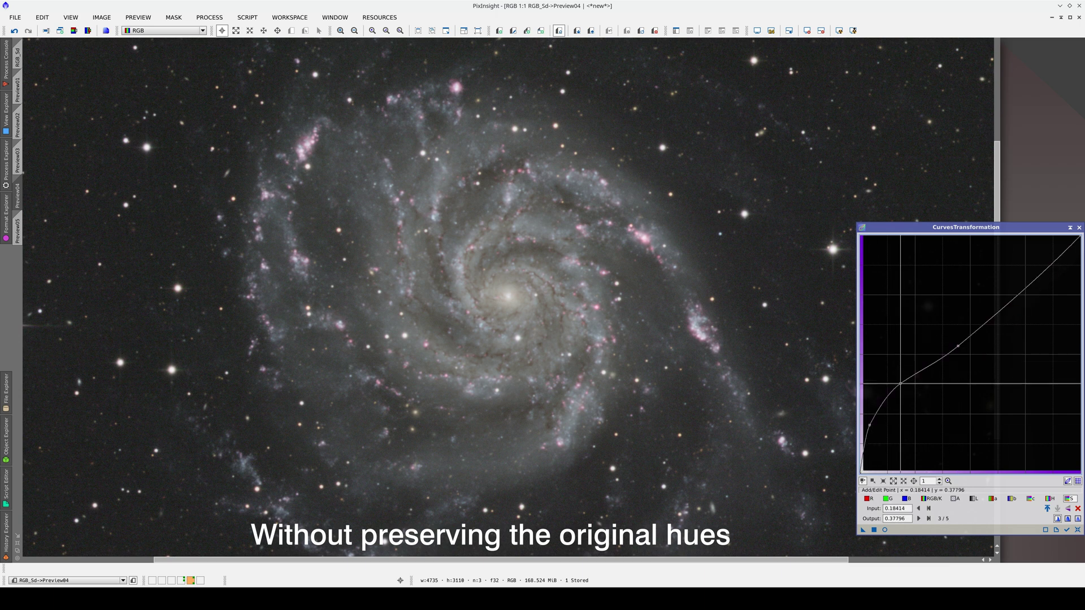
left_click_drag(900, 384, 902, 387)
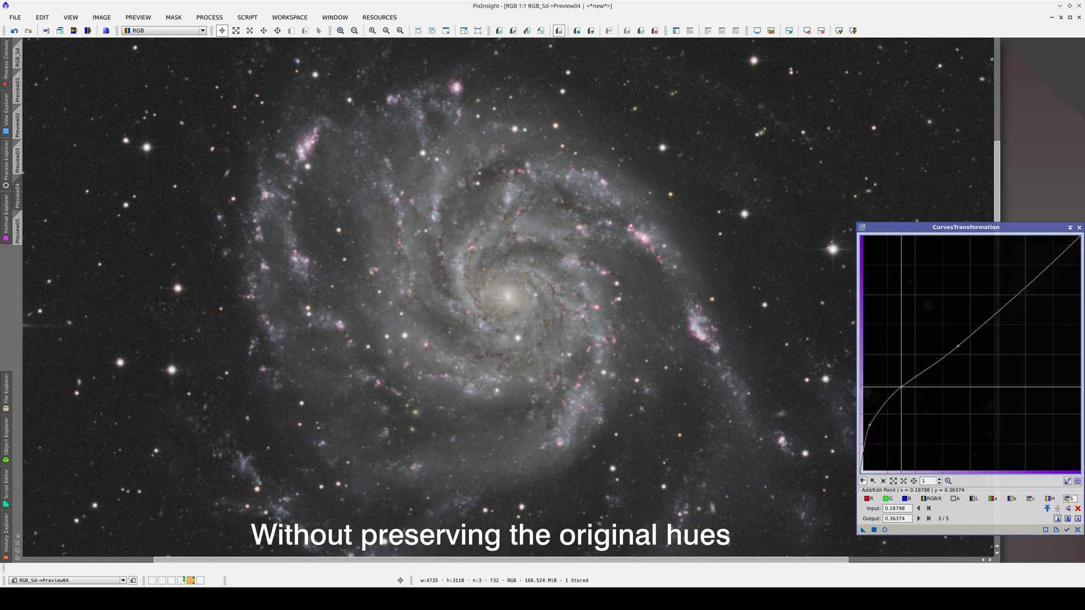
left_click(873, 529)
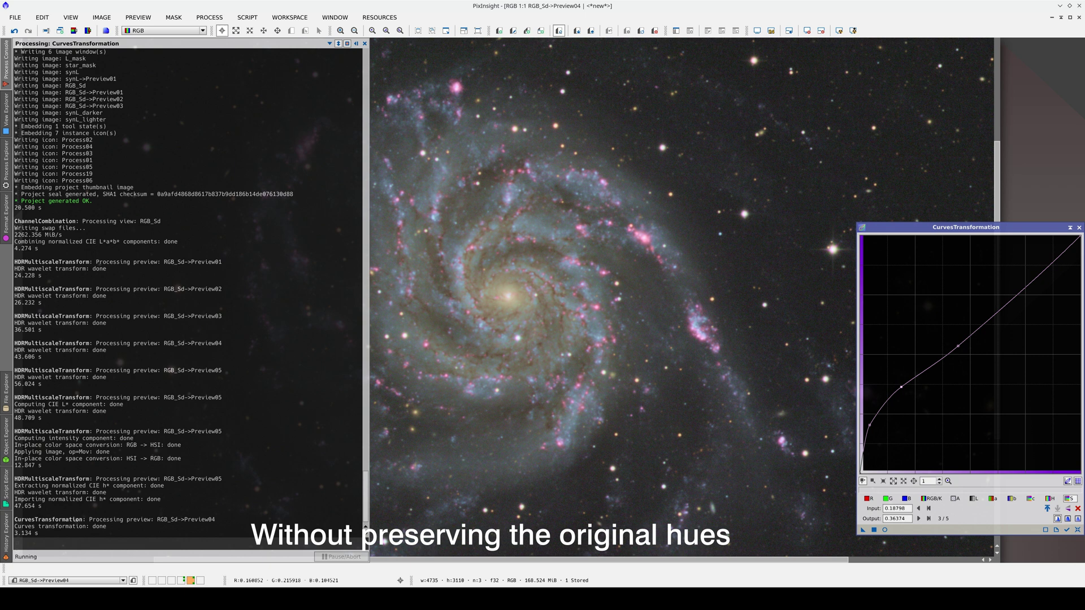
key("ctrl+Page_Down")
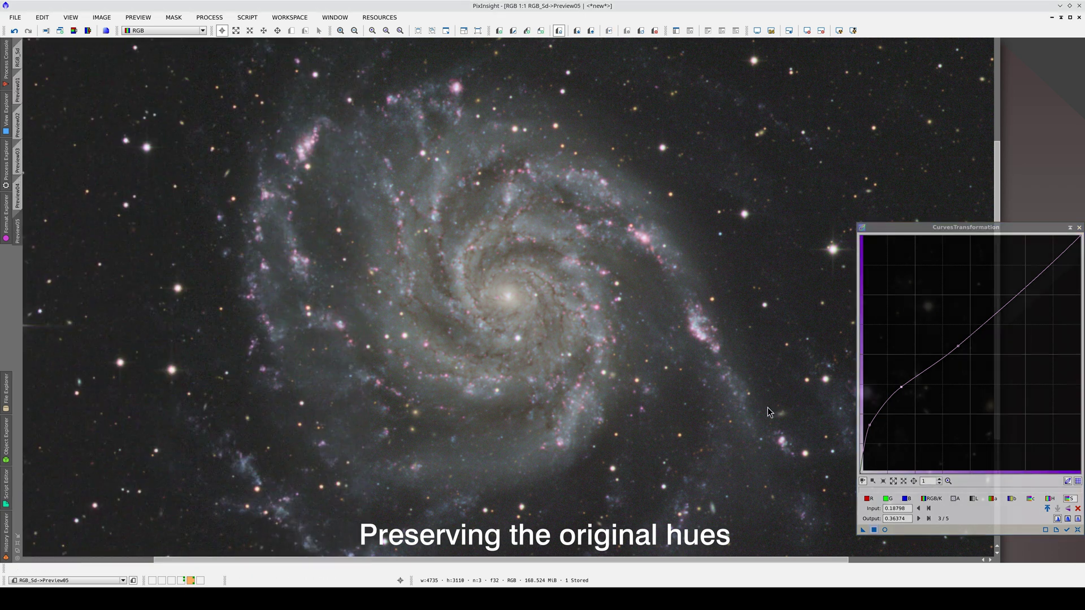
left_click(874, 530)
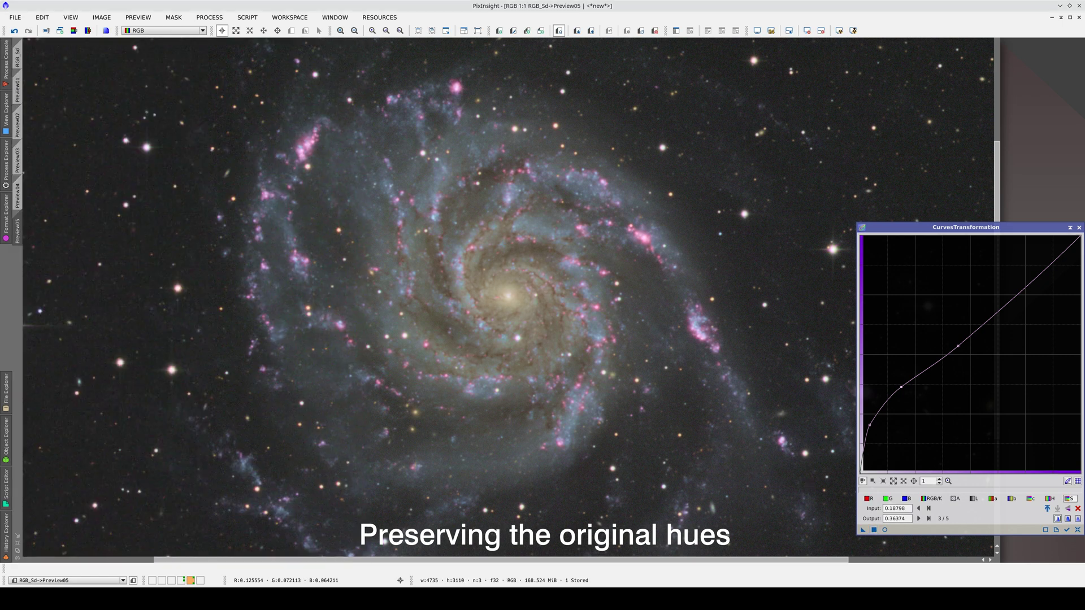
Flip between Preview04 and Preview05 to compare results without and with preserved hues.
key("ctrl+Page_Up")
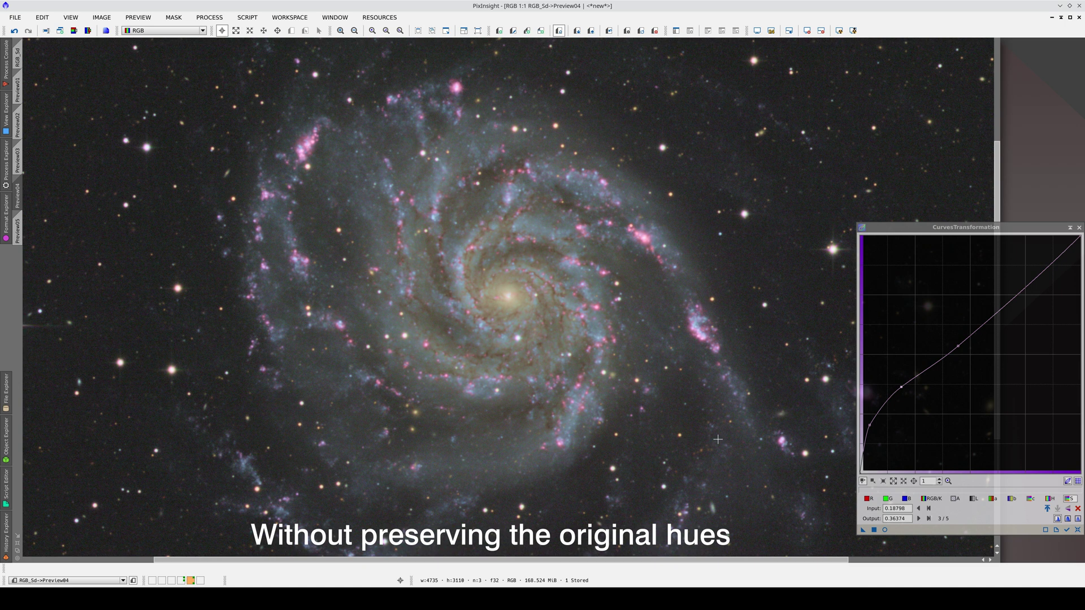
key("ctrl+Page_Down")
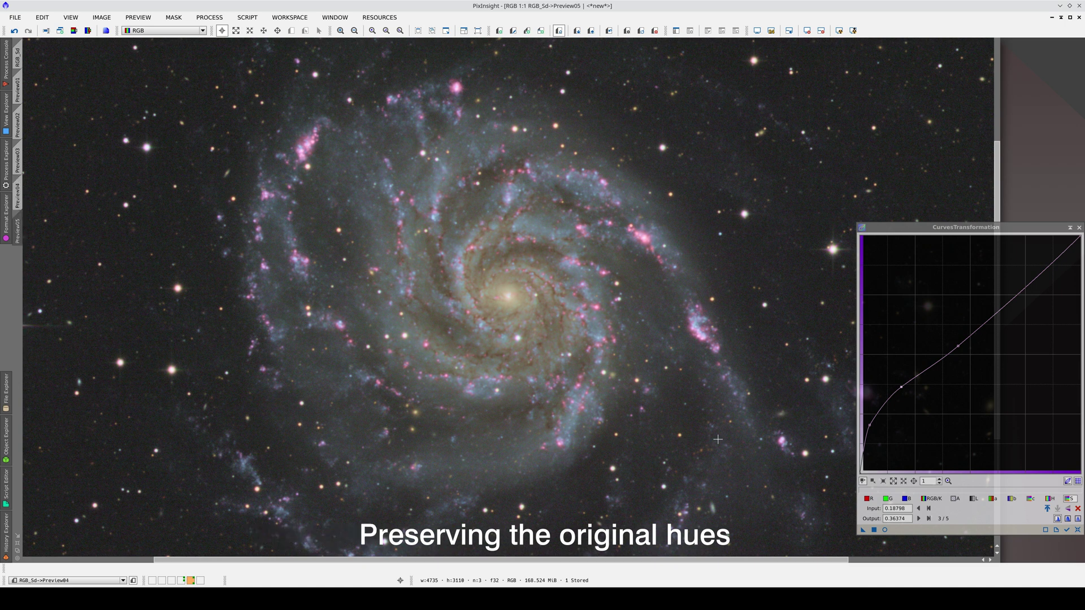
key("ctrl+Page_Up")
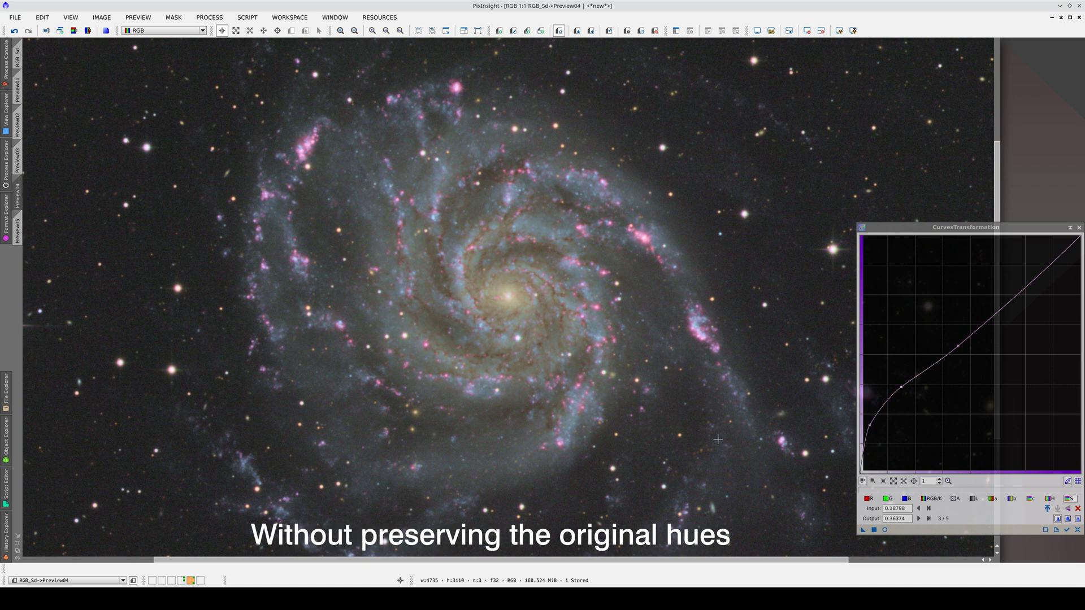
key("ctrl+Page_Down")
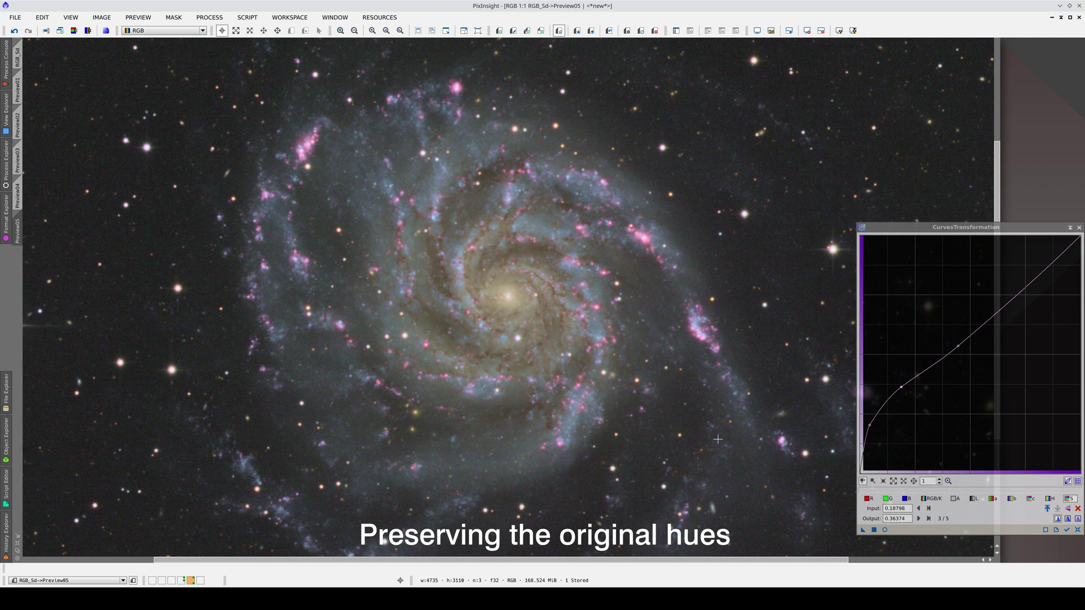
key("ctrl+Page_Up")
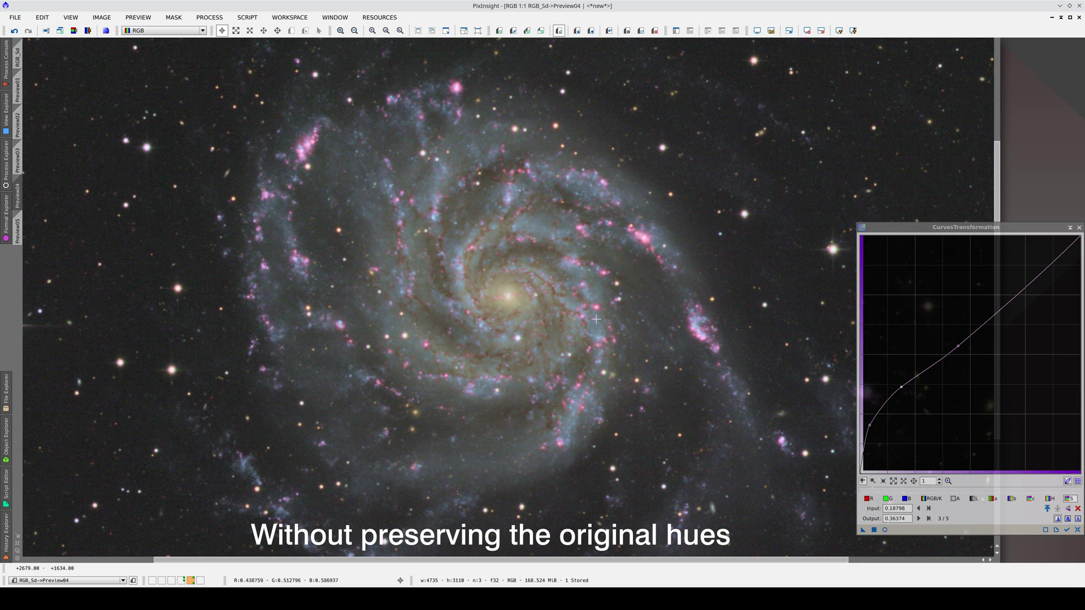
key("ctrl+Page_Down")
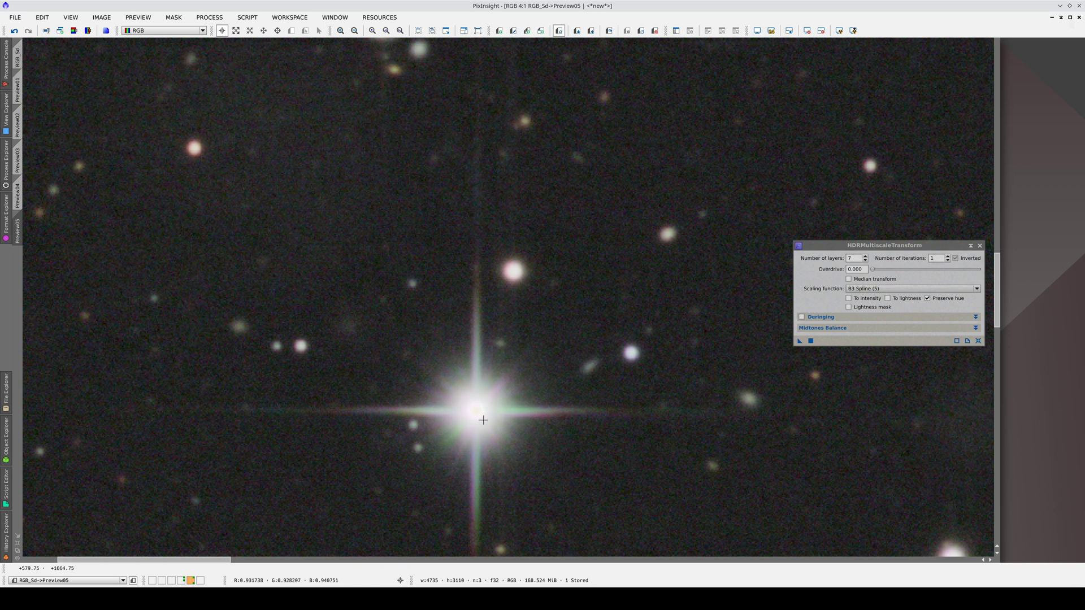
Tile the windows, revert synL to its PixelMath state in History, and clone it.
key("ctrl+shift+t")
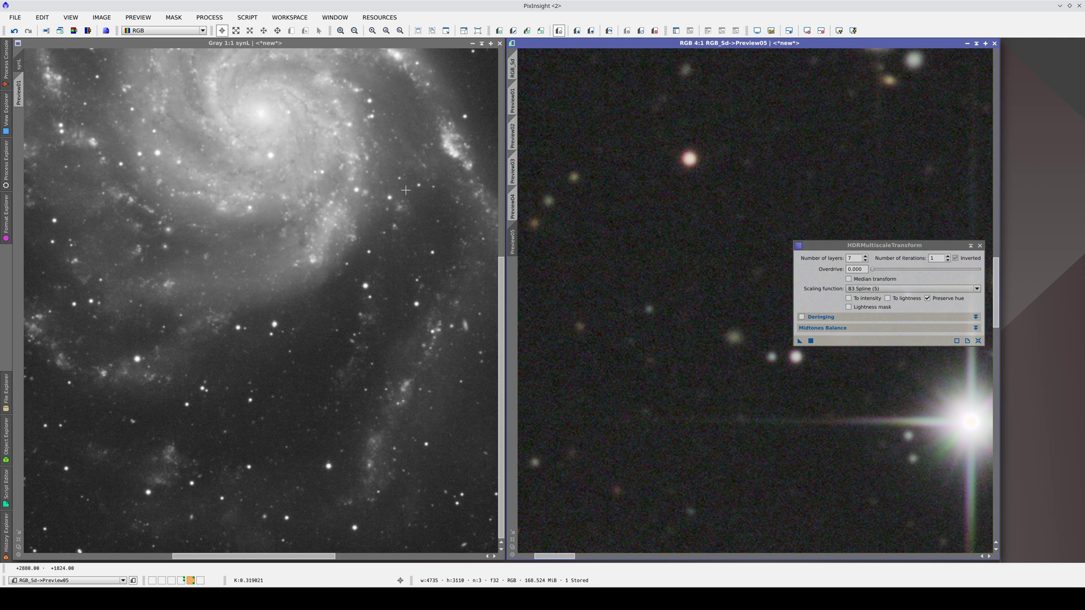
left_click(405, 190)
right_click(405, 191)
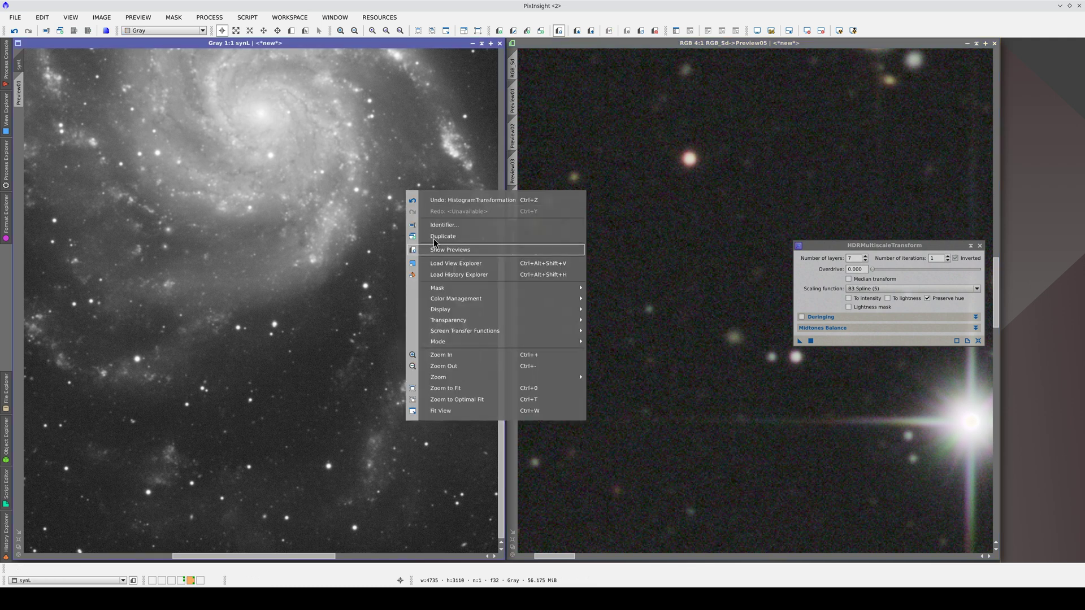
left_click(452, 275)
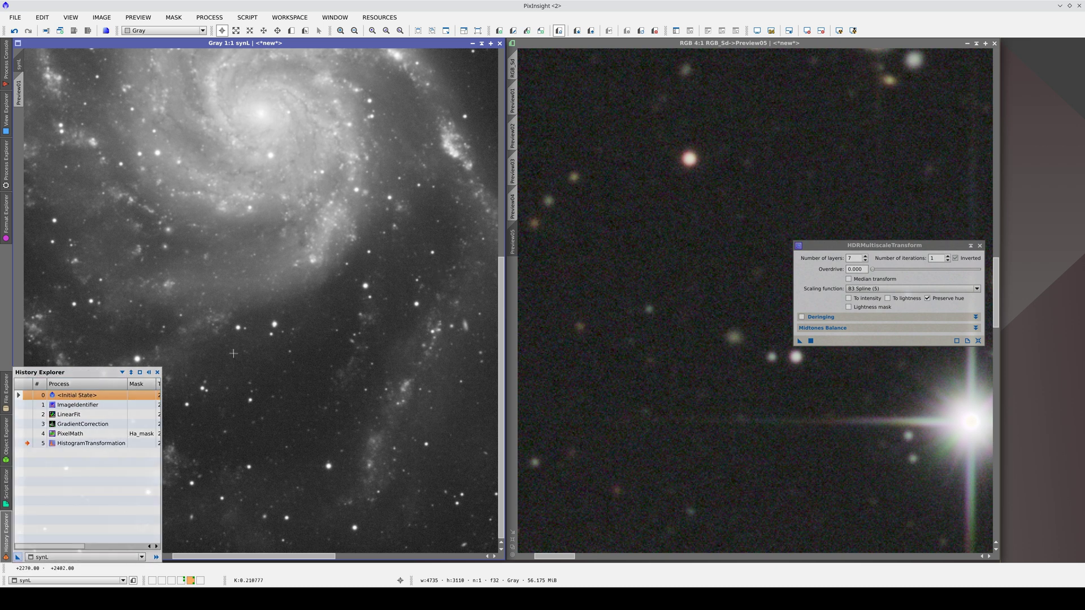
double_click(30, 435)
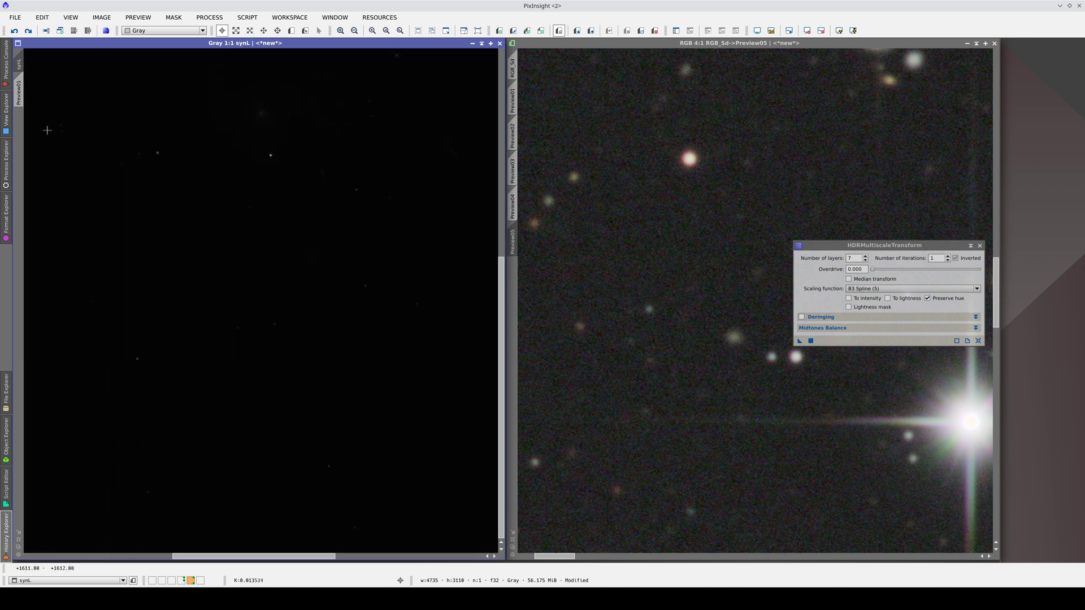
left_click_drag(23, 60, 216, 169)
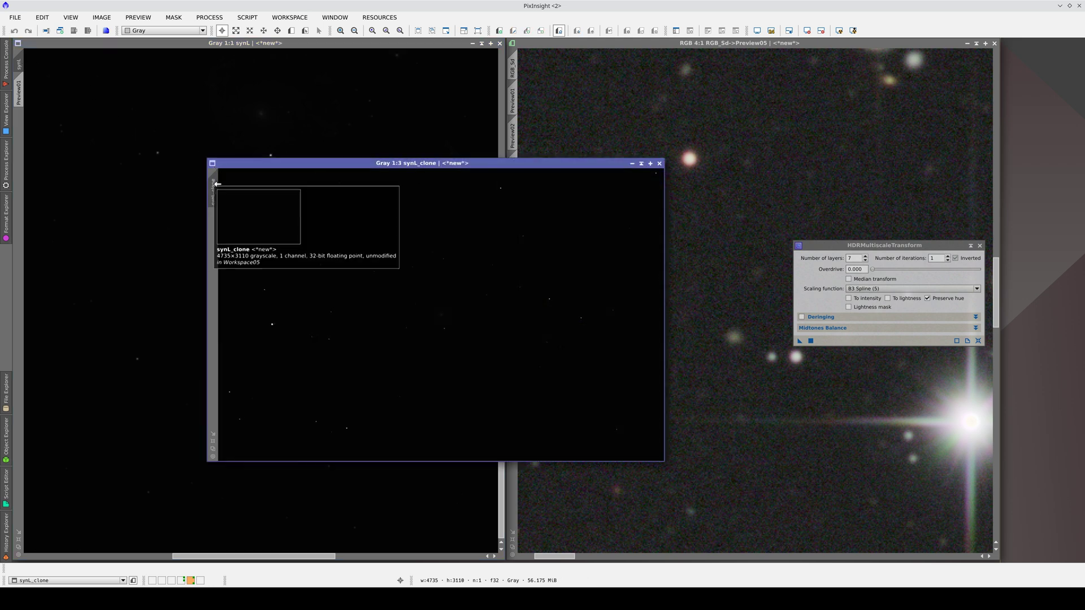
Rename the synL_clone image to star_mask.
double_click(214, 192)
type("star_mask")
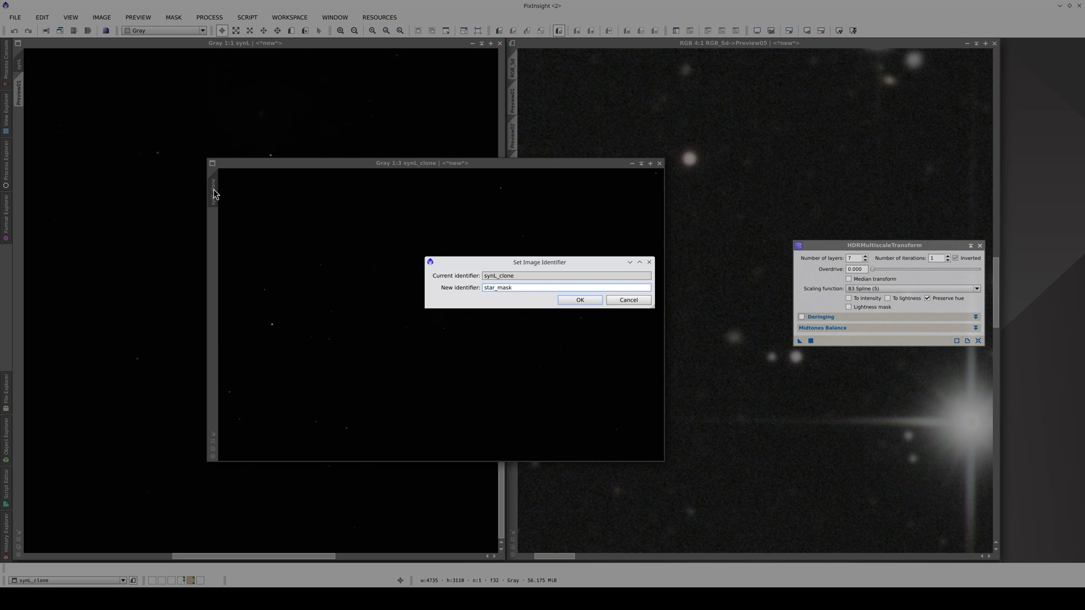
key("Return")
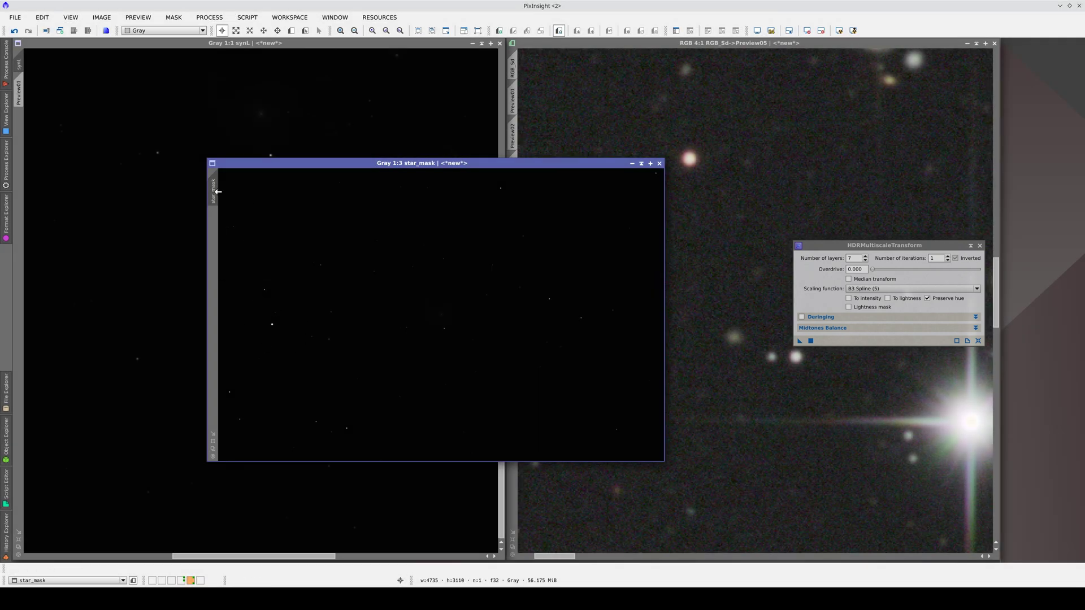
Set star_mask as the RGB preview's mask, check the overlay, and maximize the preview.
left_click_drag(218, 192, 515, 486)
left_click(516, 485)
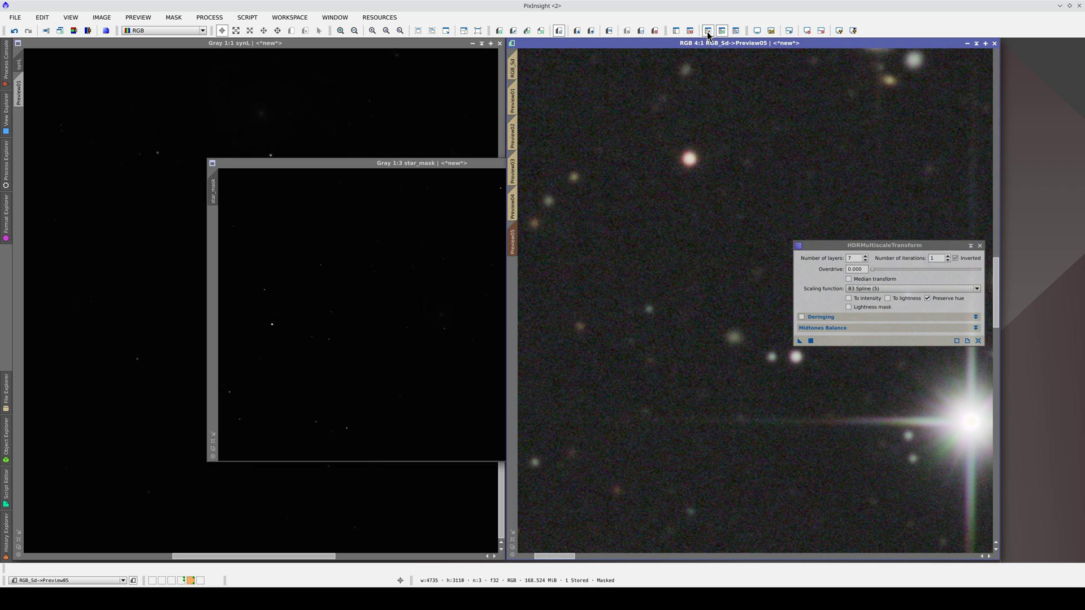
left_click(736, 32)
left_click(737, 32)
left_click(738, 32)
left_click(737, 32)
double_click(736, 43)
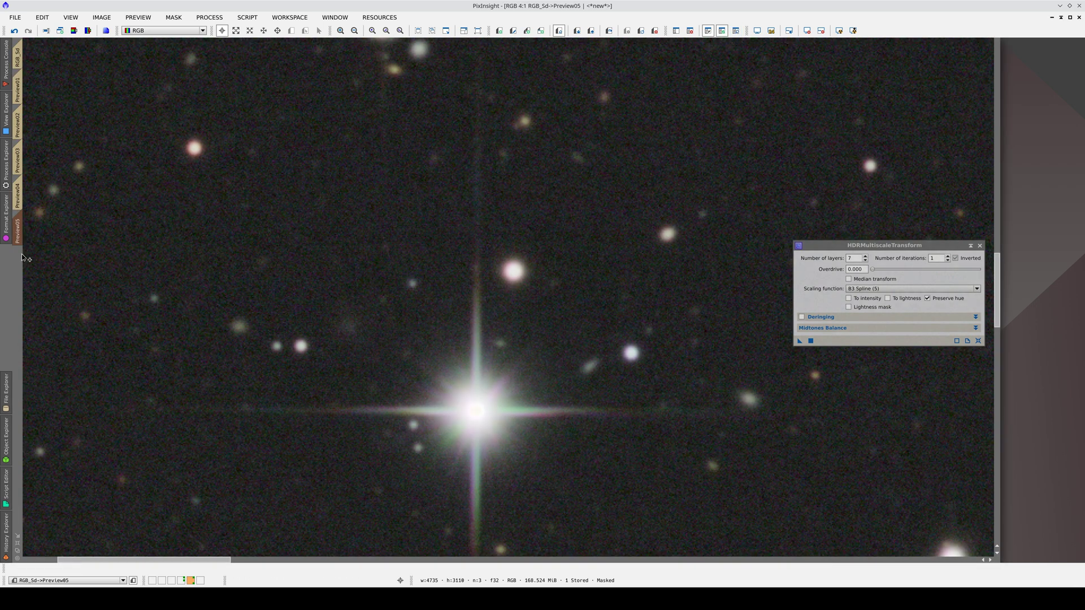
Duplicate Preview05 as Preview051 and apply the 7-layer masked HDRMultiscaleTransform to it.
left_click_drag(19, 240, 19, 261)
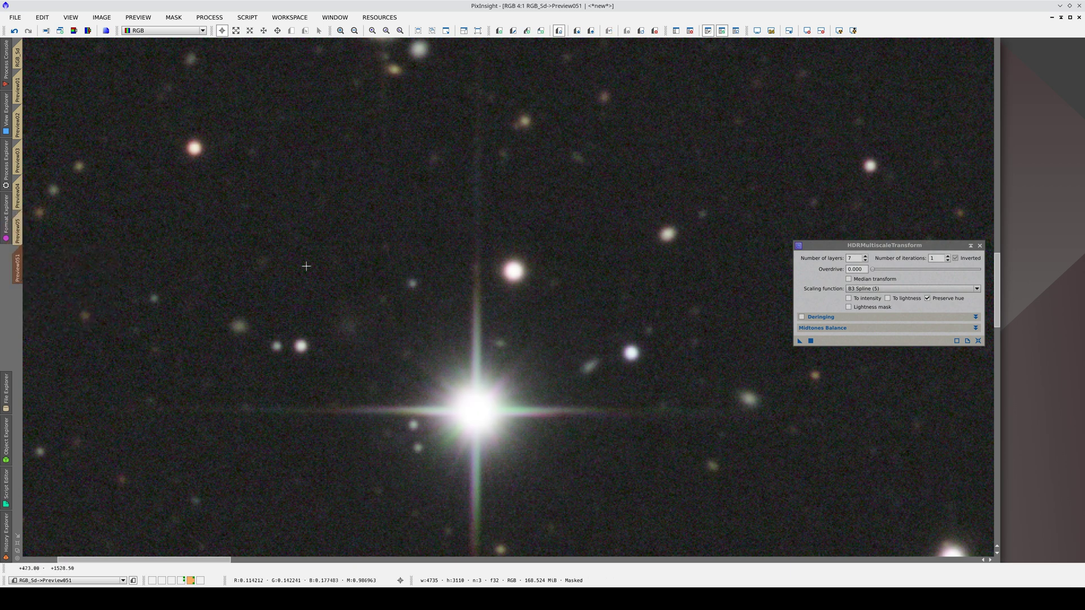
left_click(810, 340)
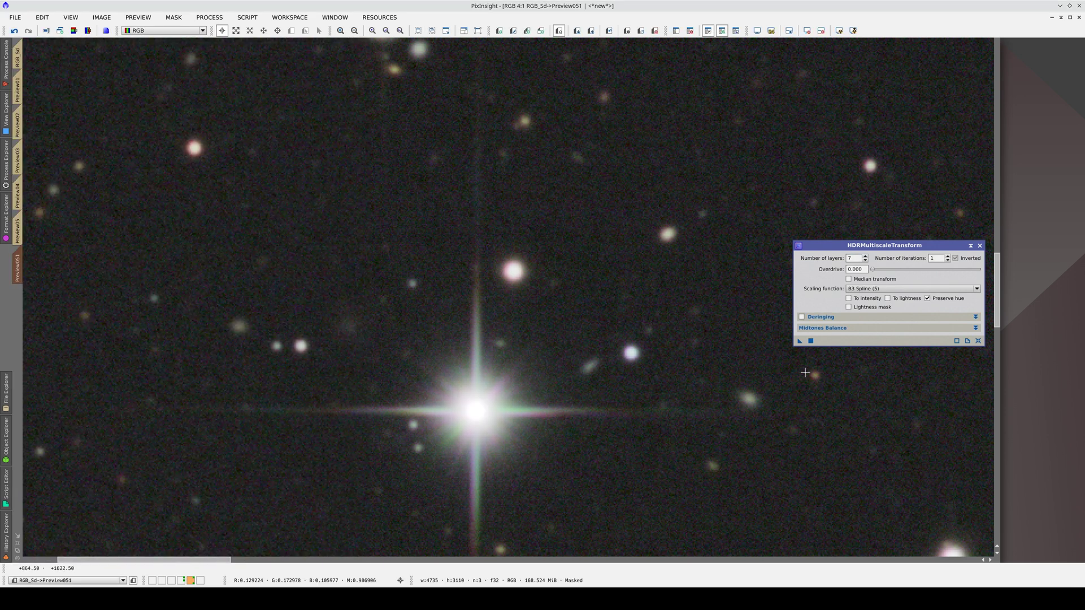
key("ctrl+Tab")
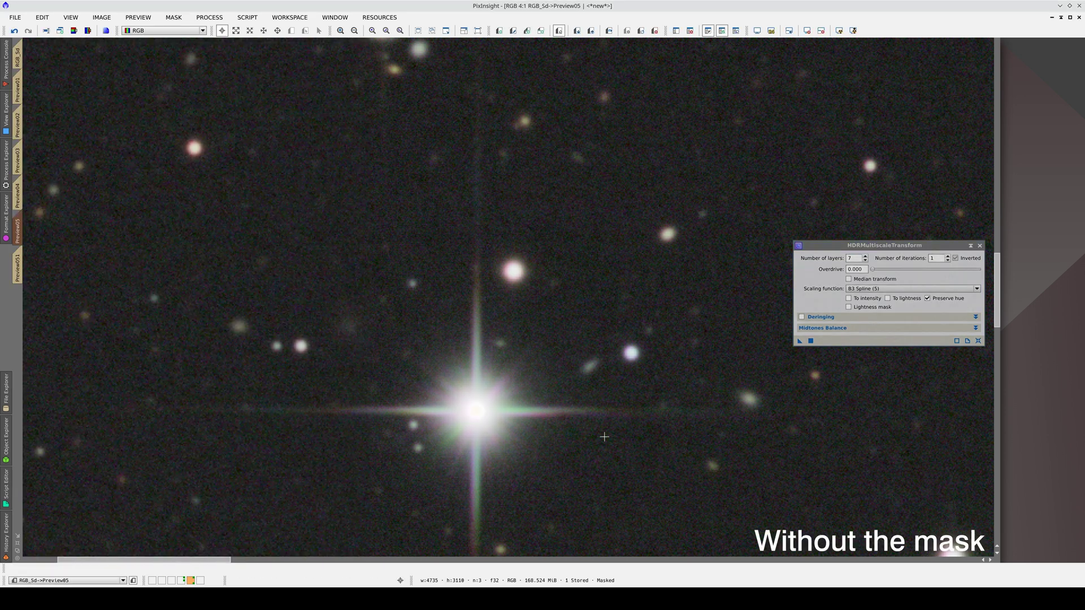
key("ctrl+Tab")
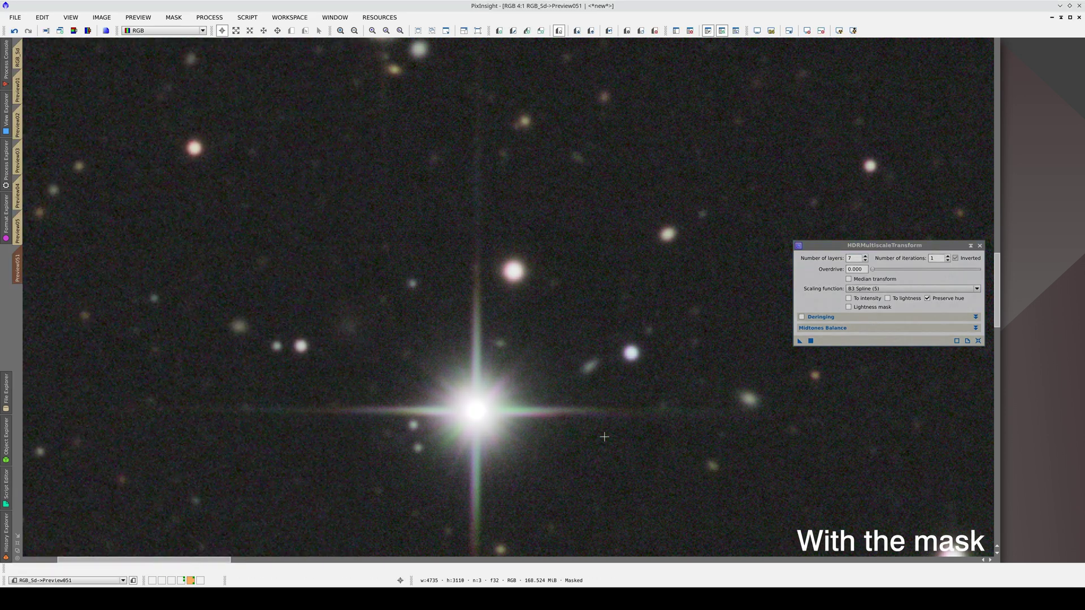
key("ctrl+Tab")
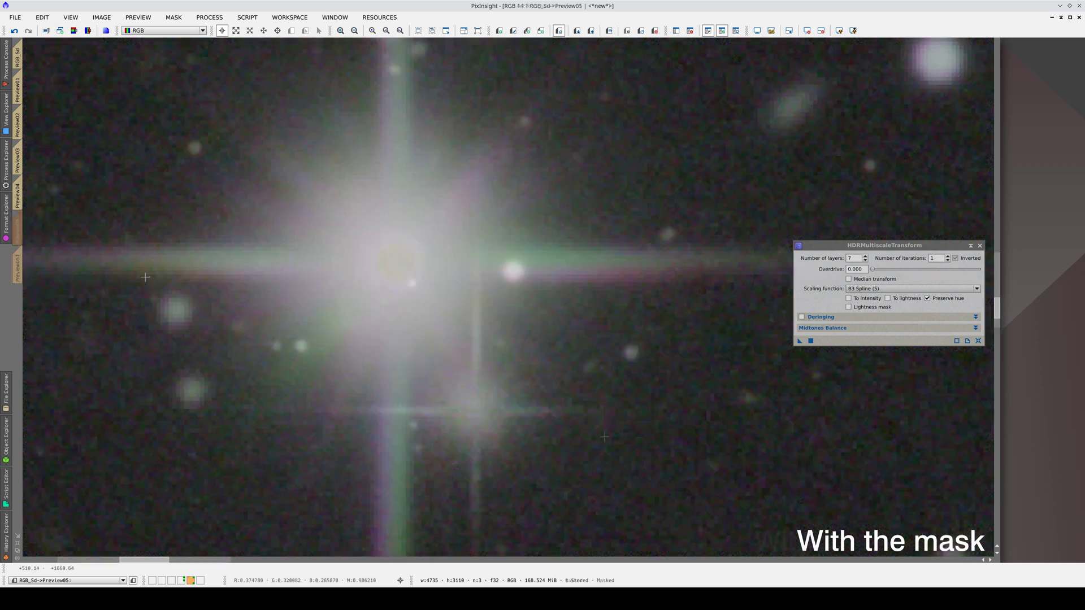
key("ctrl+Tab")
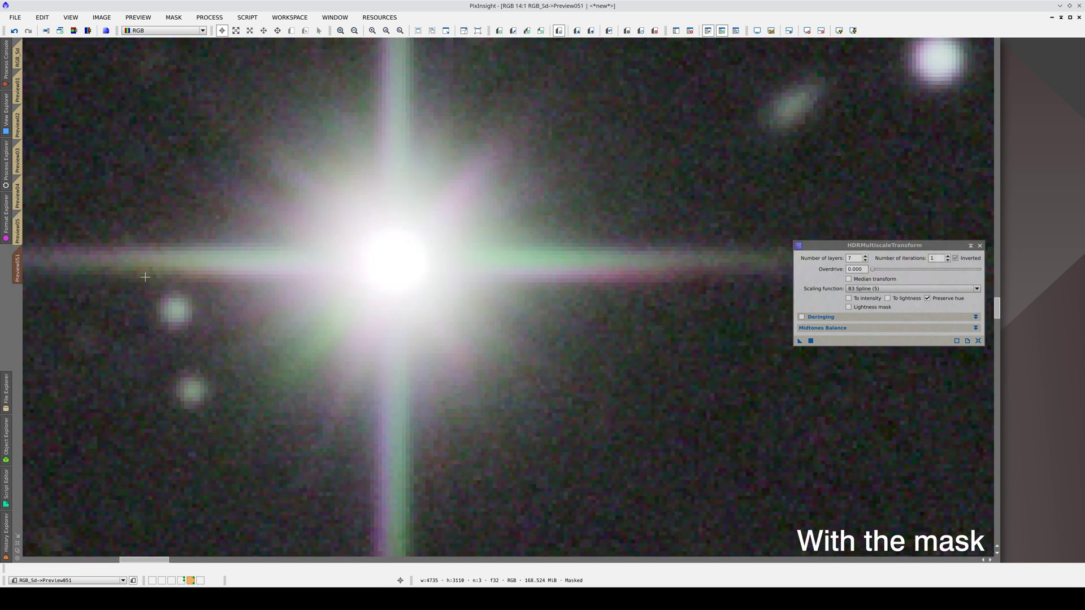
key("ctrl+Tab")
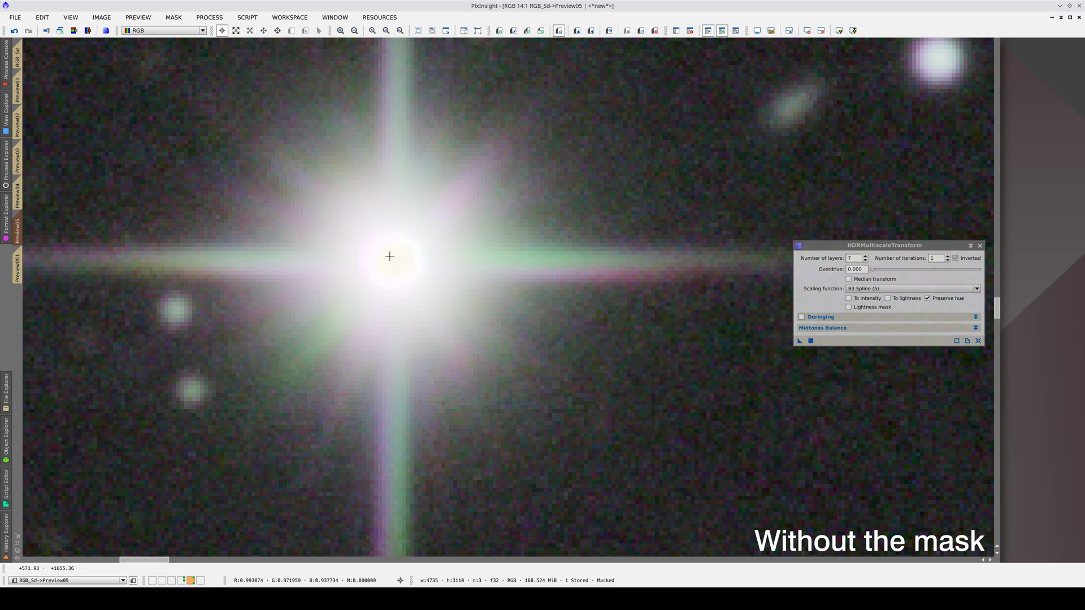
key("ctrl+Tab")
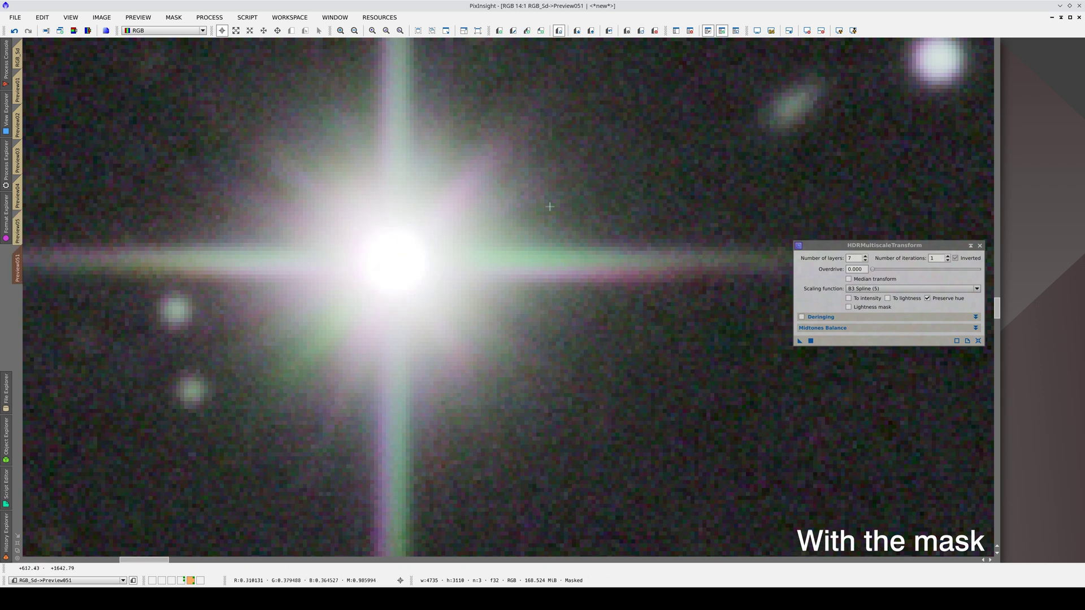
Blur star_mask with a StdDev 4 Convolution, then return Preview051 to full size.
left_click(726, 31)
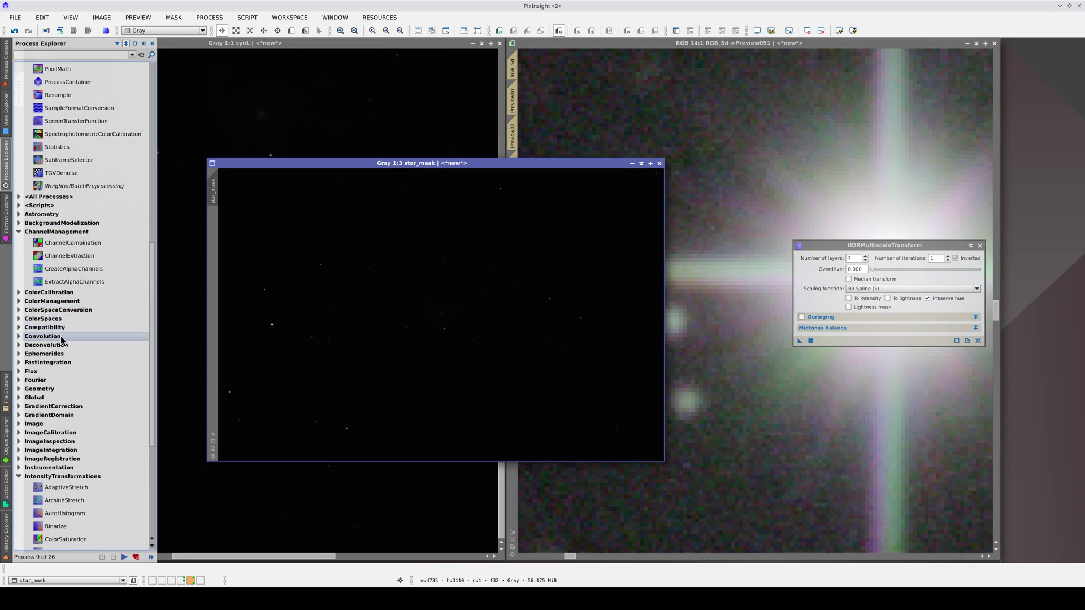
double_click(61, 337)
double_click(61, 347)
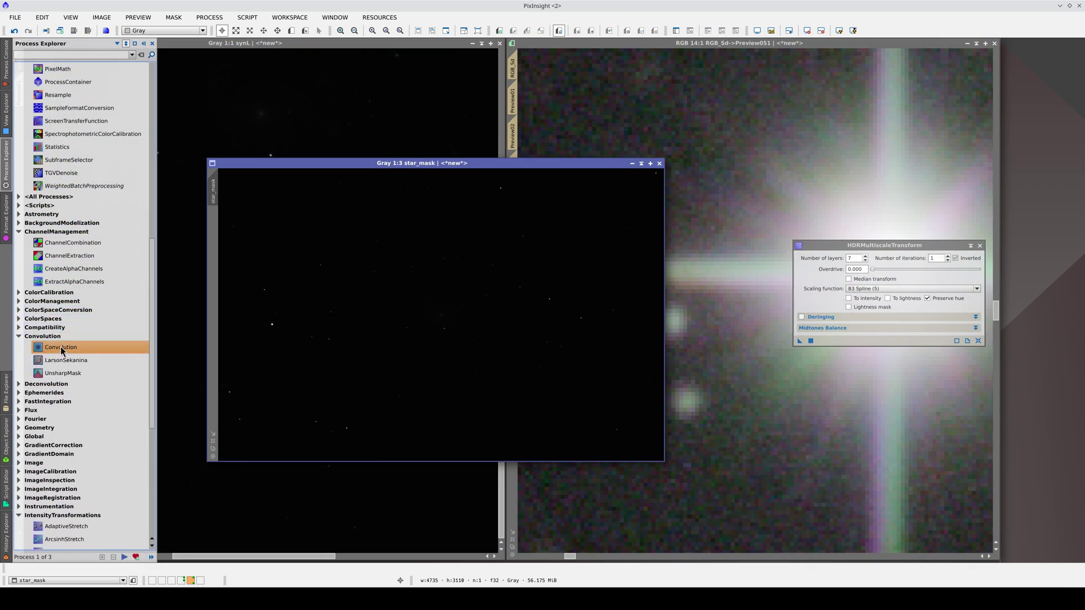
double_click(698, 185)
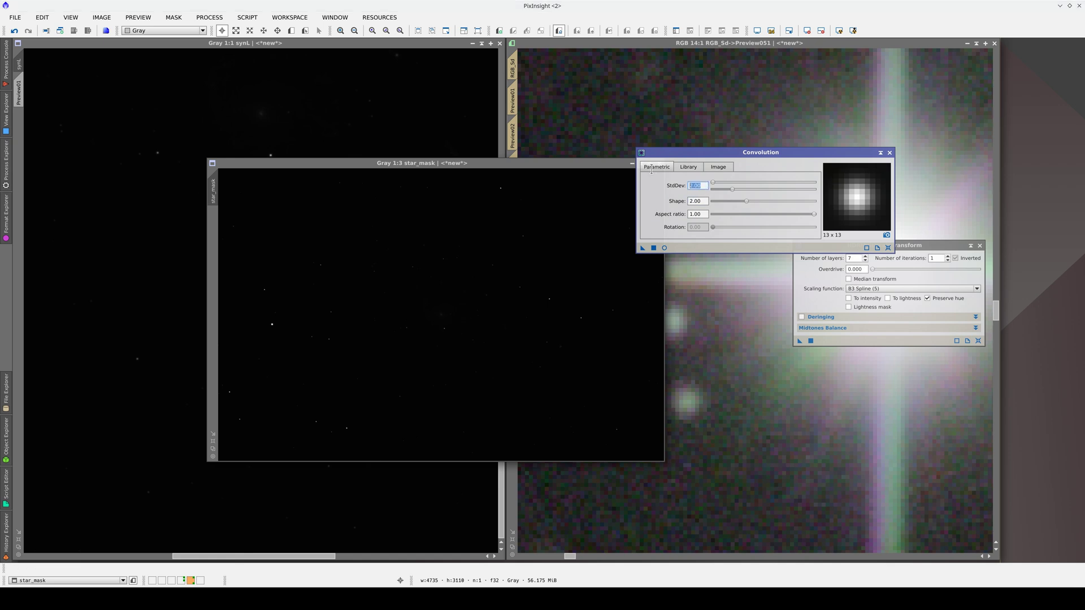
type("4")
key("Return")
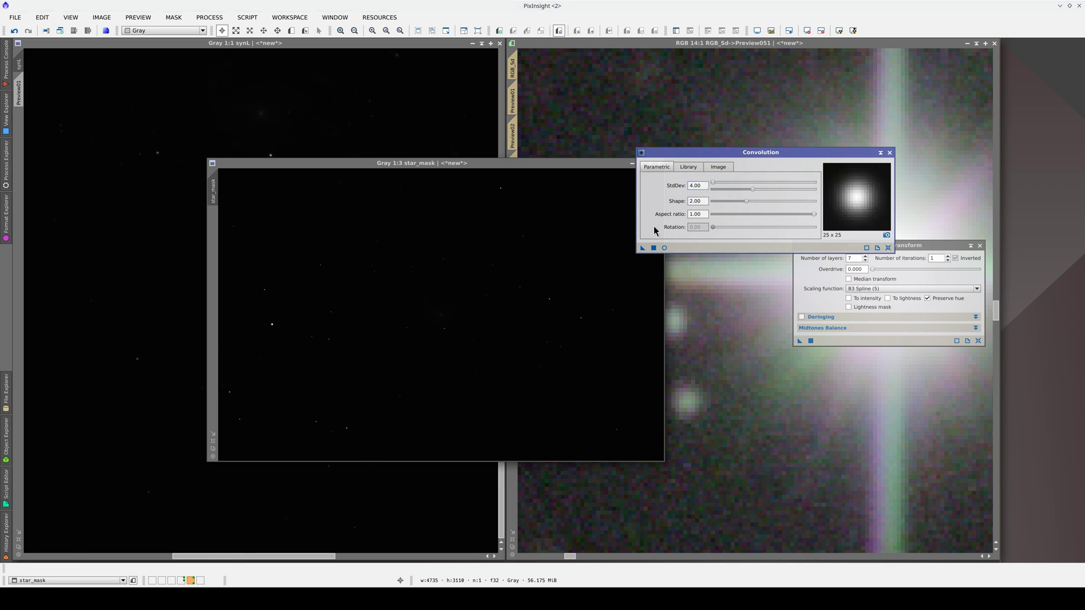
left_click(653, 248)
left_click(890, 153)
double_click(835, 42)
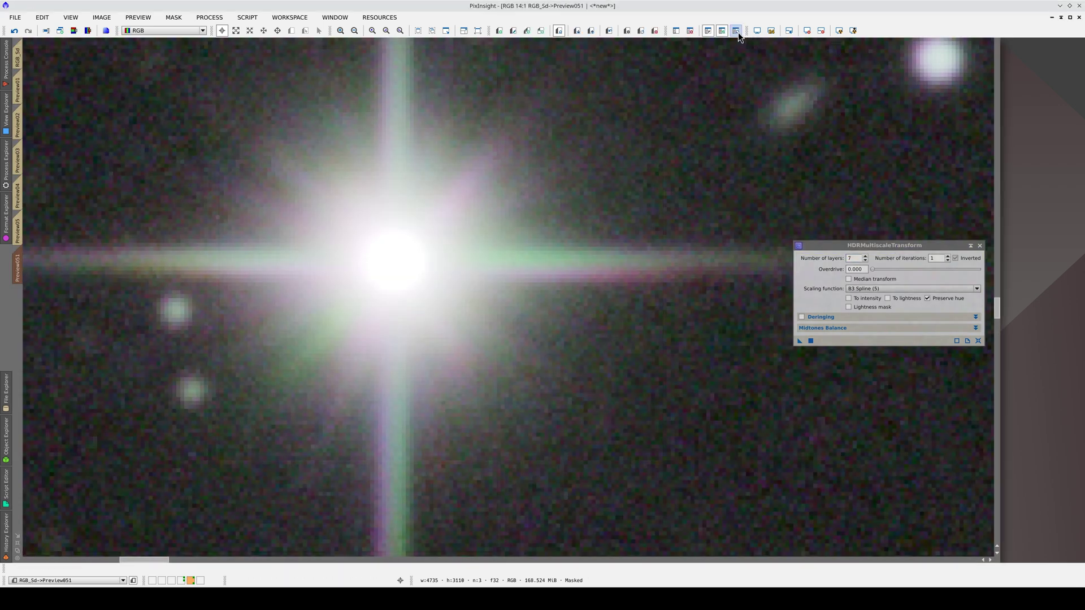
Inspect the mask overlay, duplicate Preview051 into Preview0511, and apply HDRMultiscaleTransform there.
left_click(737, 32)
left_click(737, 32)
left_click(737, 33)
left_click(737, 33)
mouse_move(18, 271)
left_click_drag(19, 268, 583, 328)
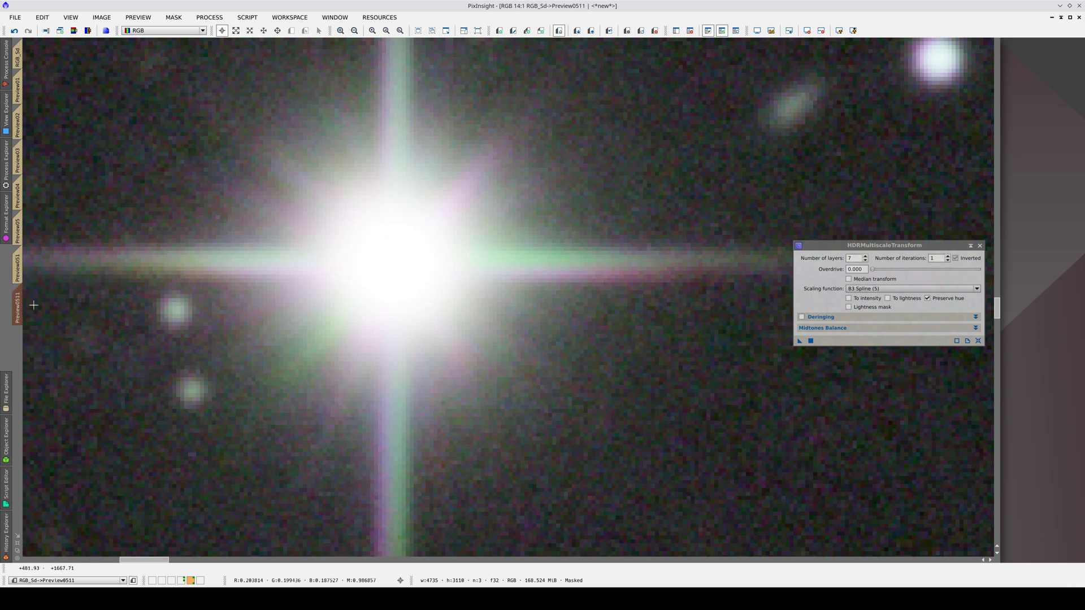
left_click(809, 340)
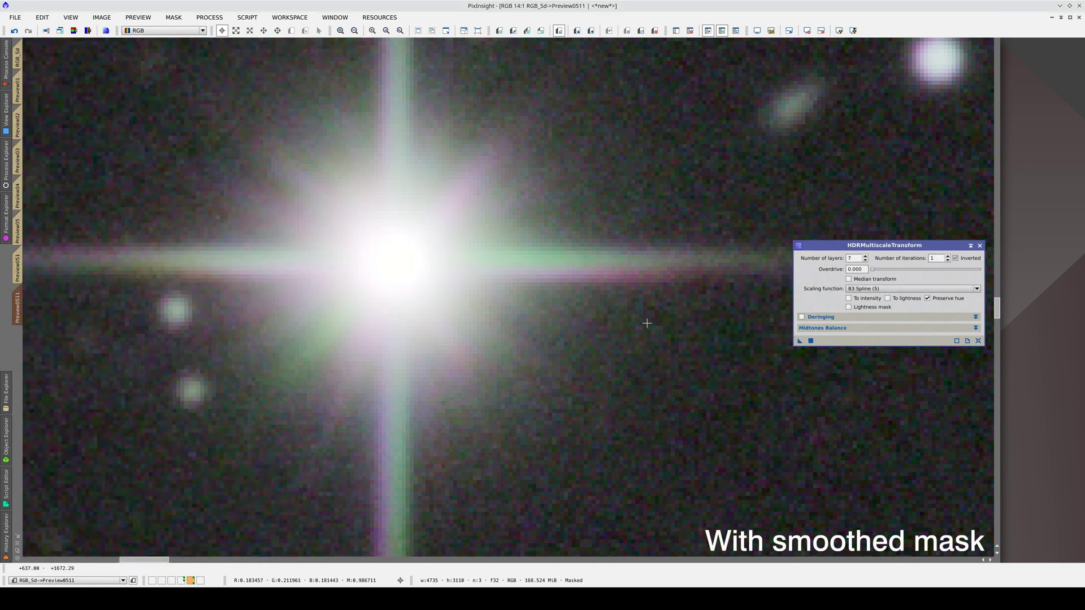
Compare the smoothed-mask result against the original, unsmoothed-mask and unmasked previews.
key("ctrl+z")
key("ctrl+shift+z")
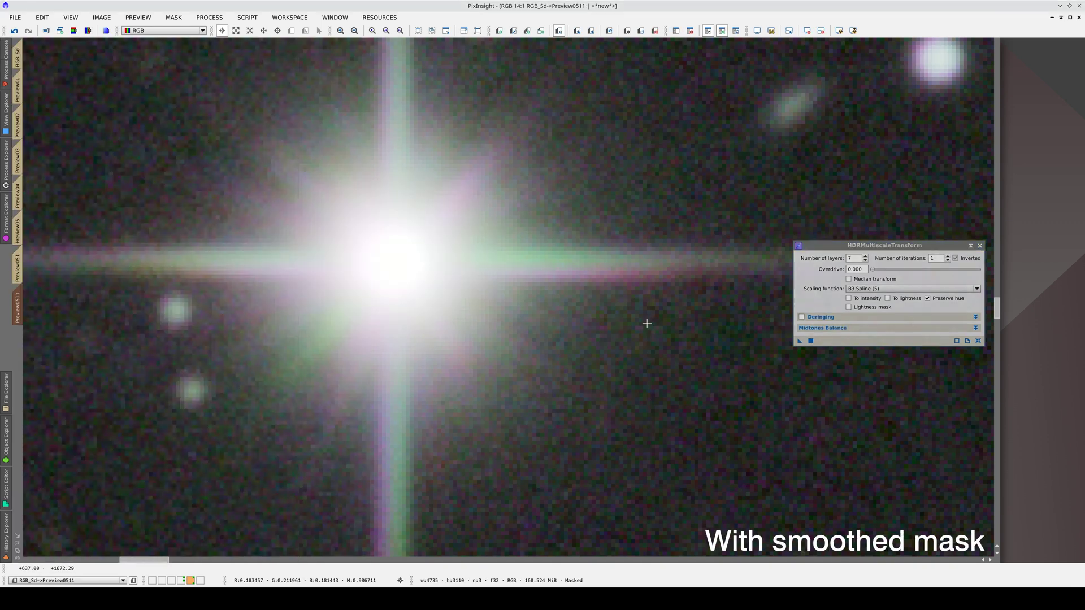
key("ctrl+z")
key("ctrl+shift+z")
key("ctrl+Page_Up")
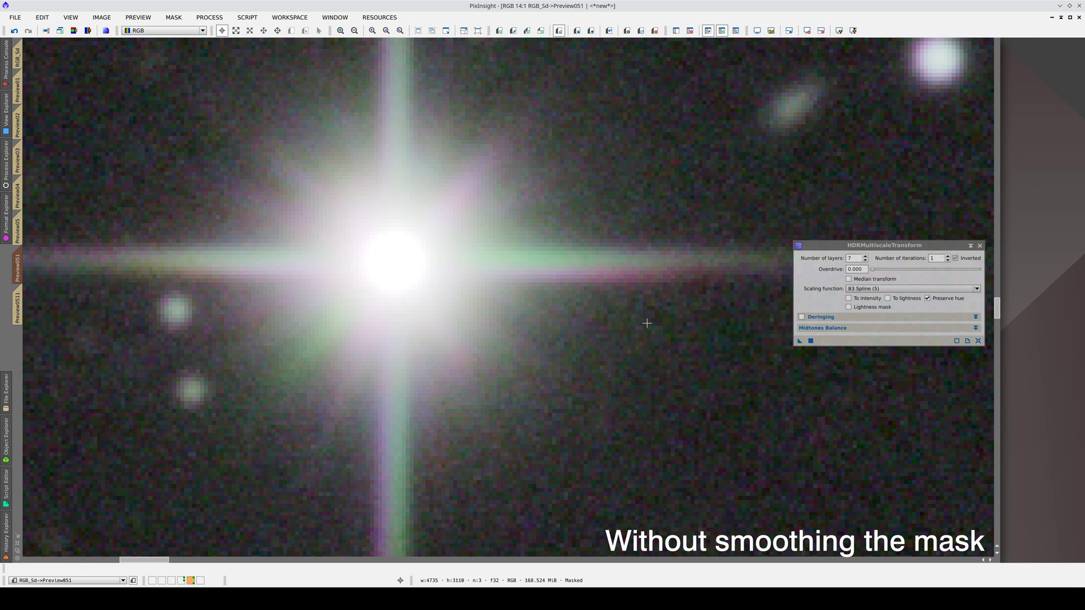
key("ctrl+Page_Up")
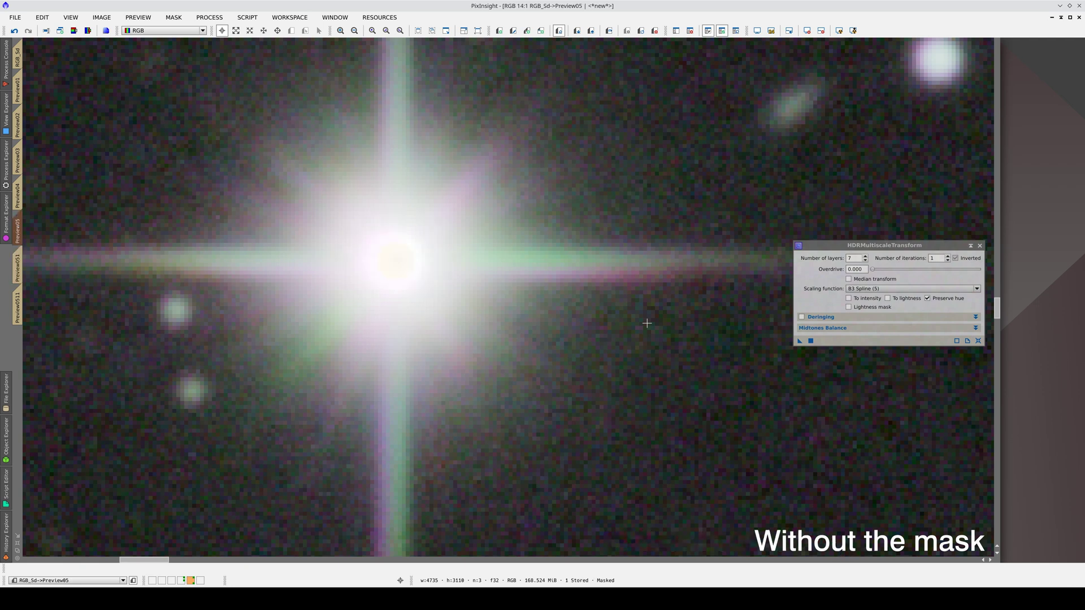
key("ctrl+Page_Down")
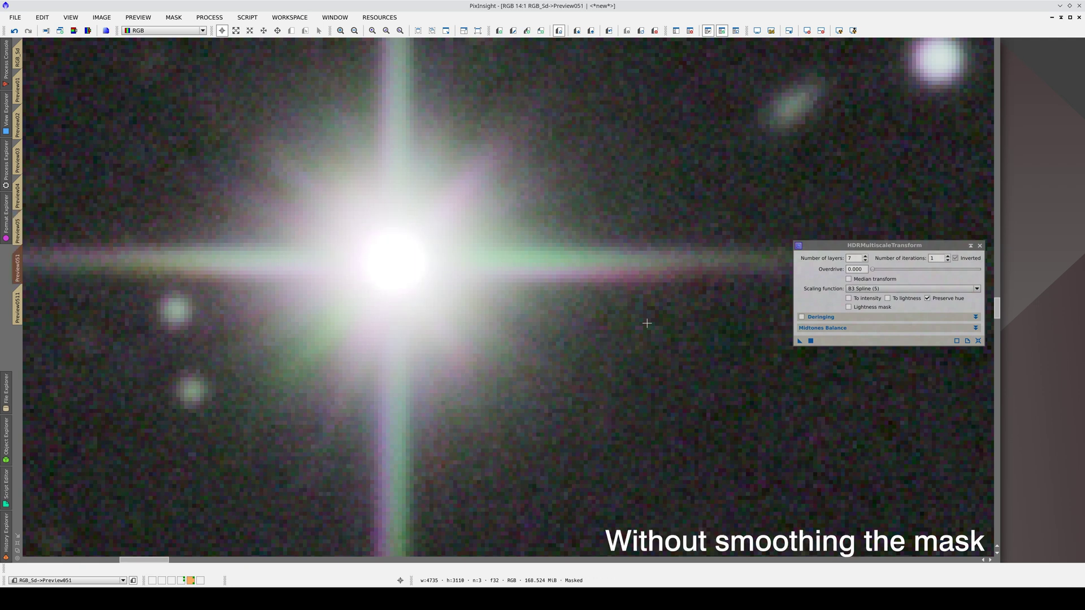
key("ctrl+Page_Down")
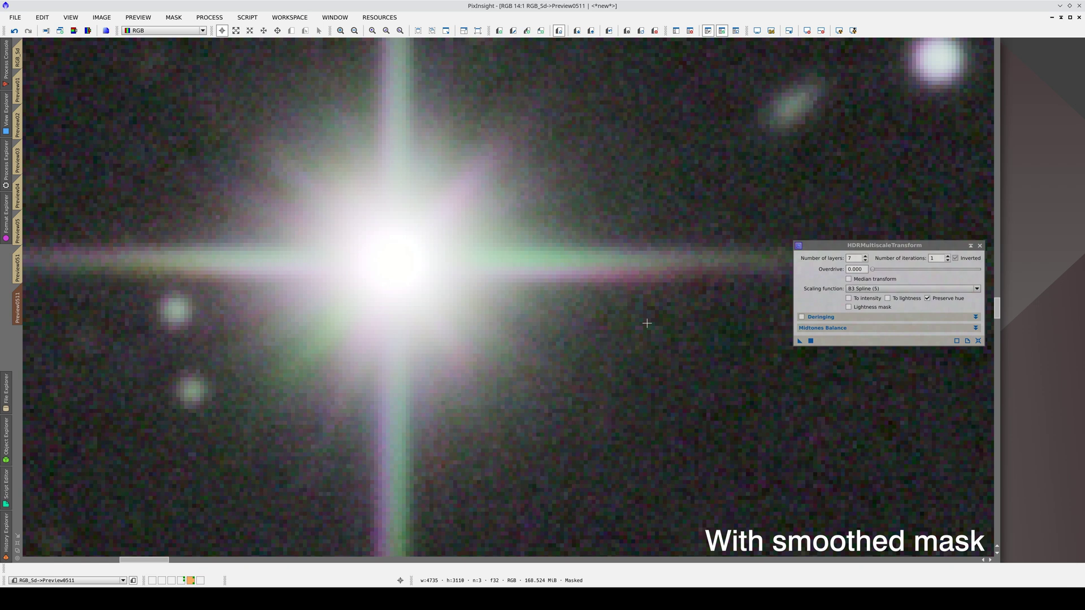
Zoom out to the main RGB_Sd view and run HDRMultiscaleTransform on the whole image.
scroll(647, 323, "down", 12)
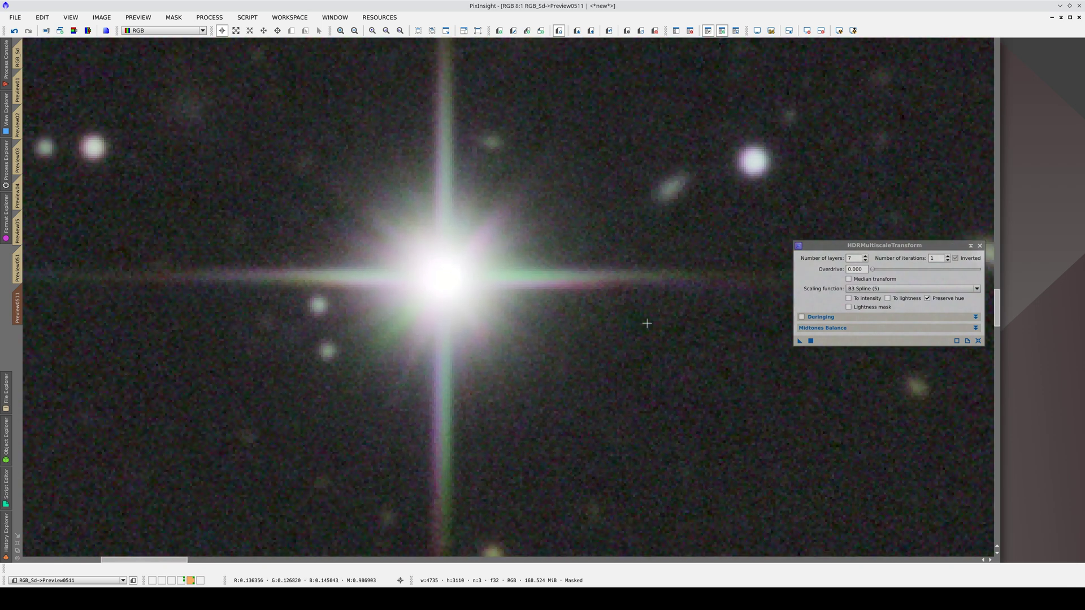
scroll(647, 322, "down", 2)
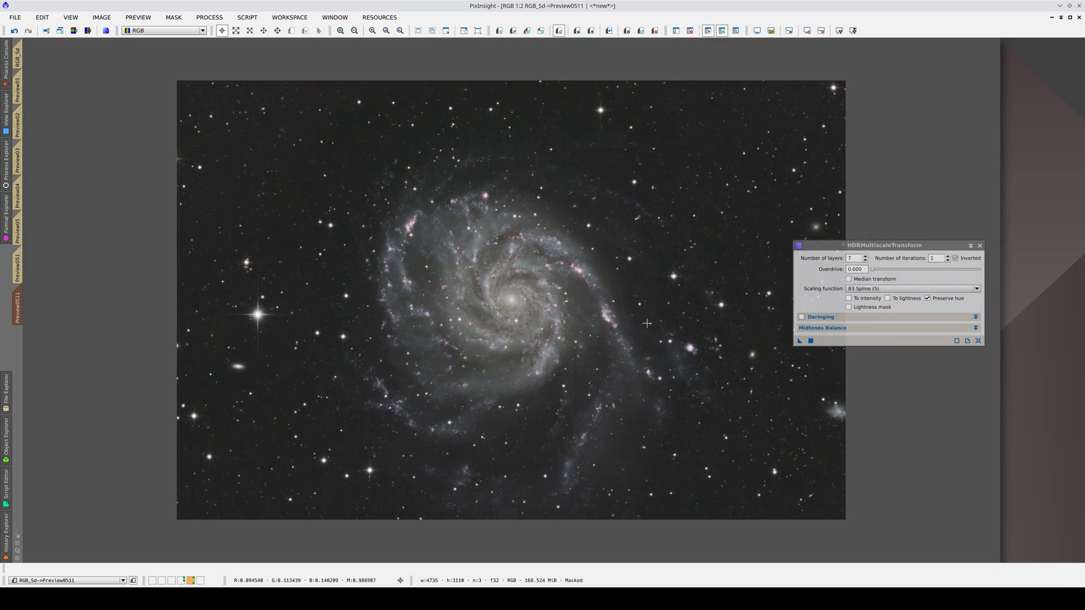
key("ctrl+Page_Down")
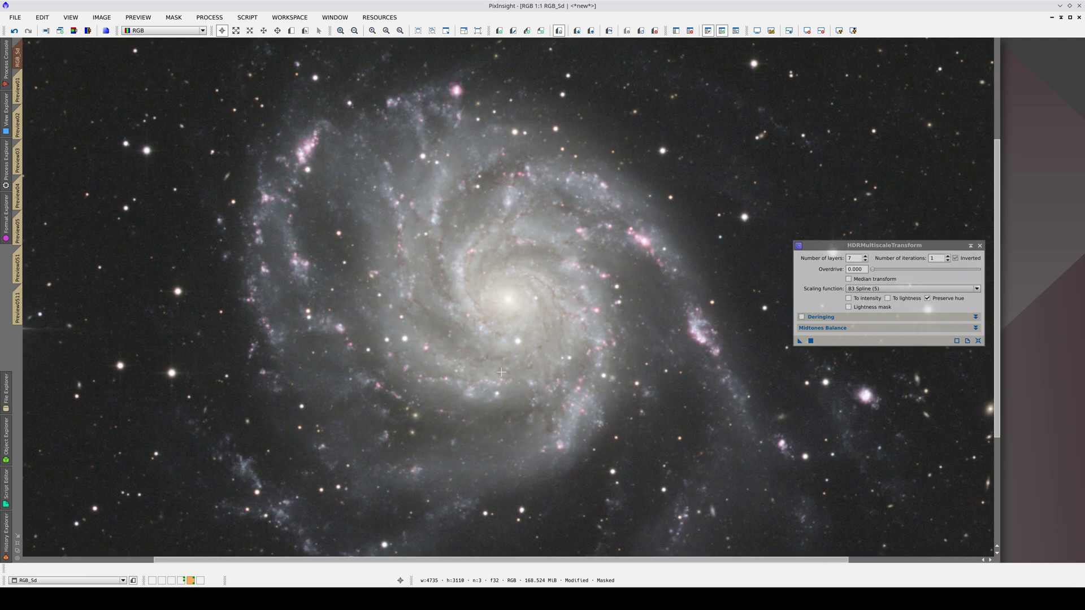
left_click(810, 341)
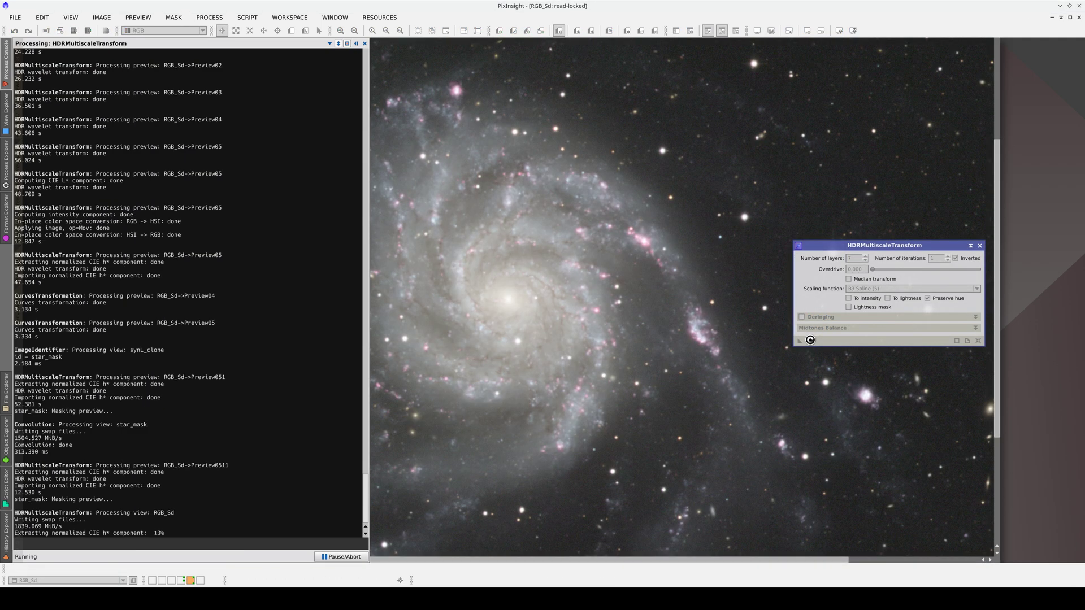